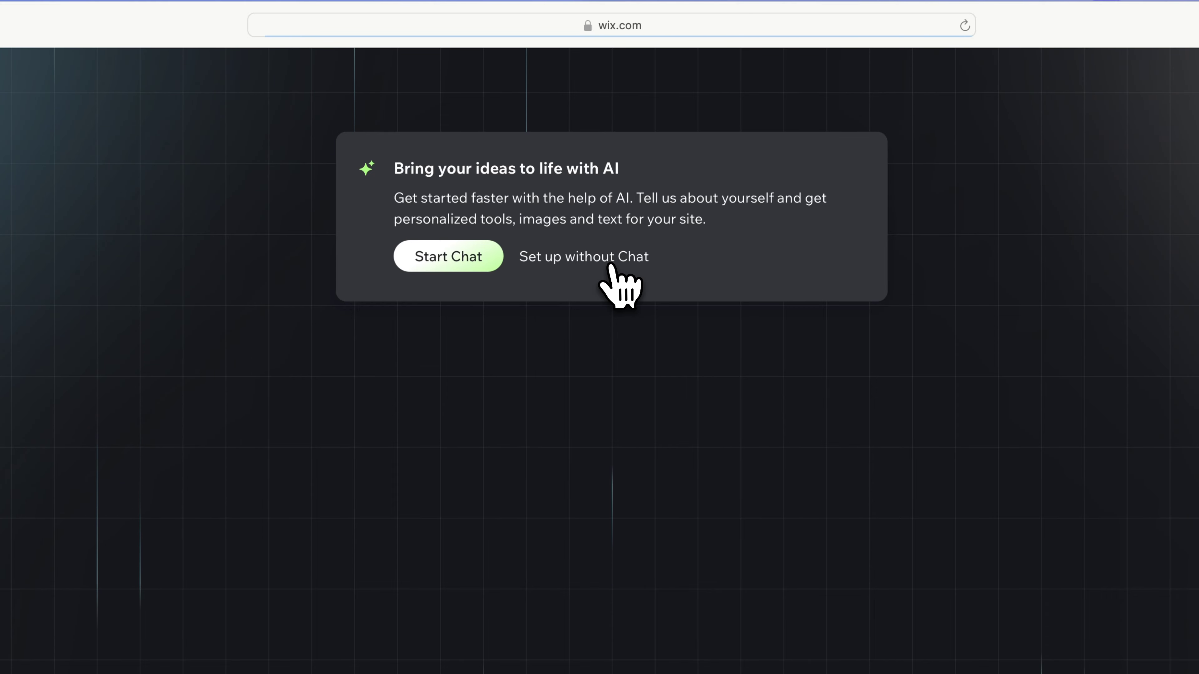
Set up the site without AI chat and search 'photography' to pick the Photography Portfolio site type
click(610, 266)
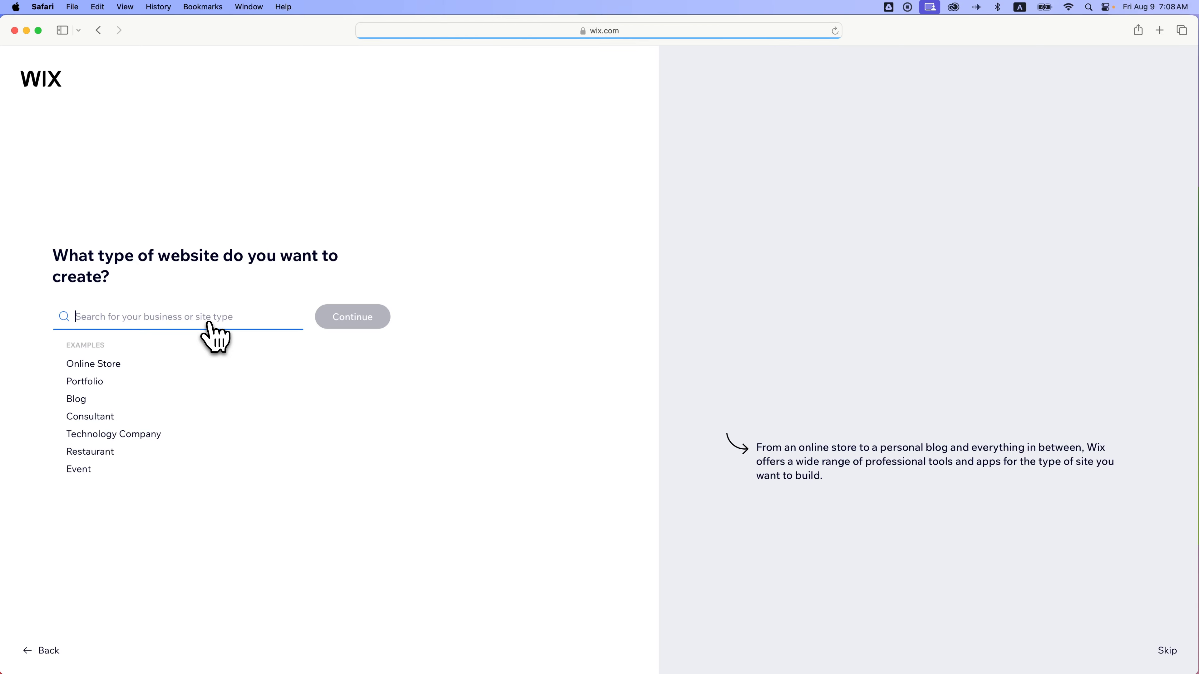
text(photography)
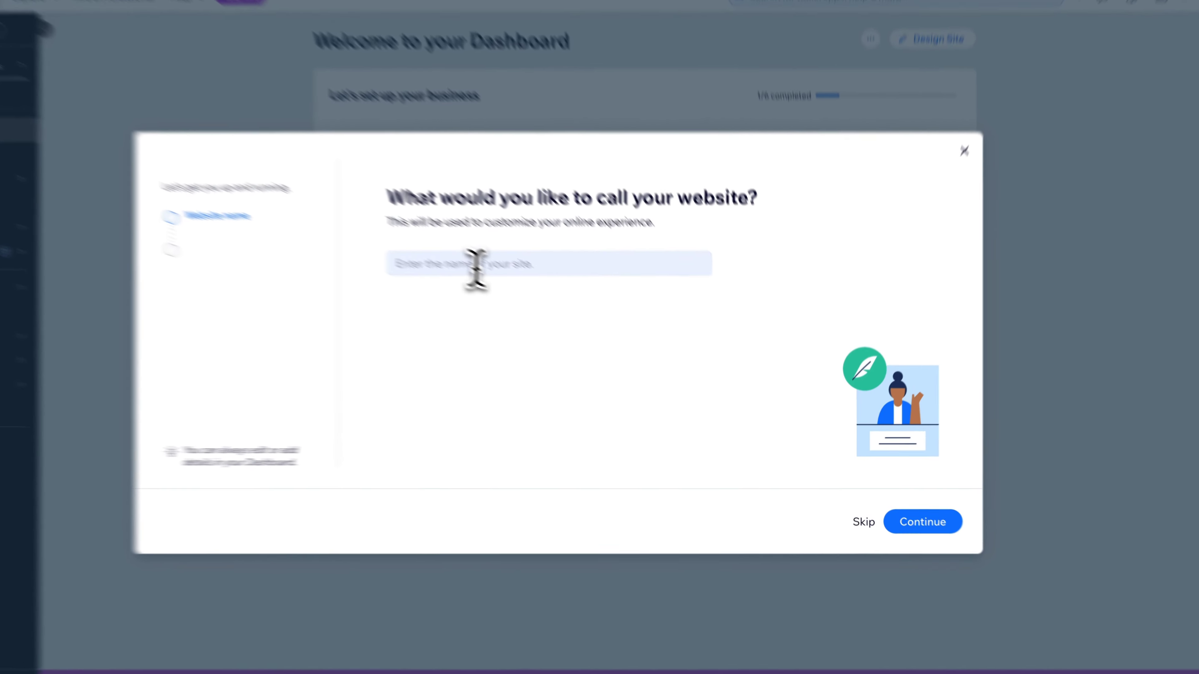
Skip the website name and extra apps, continue to the dashboard and choose Design Site
click(528, 292)
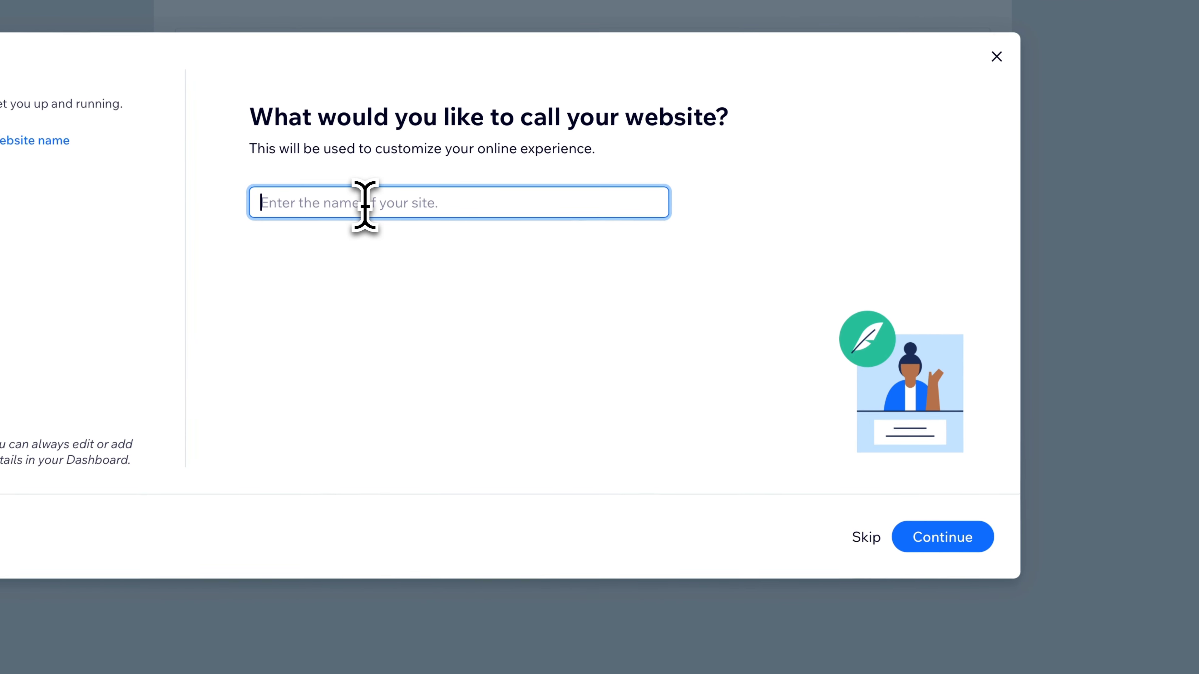
click(868, 540)
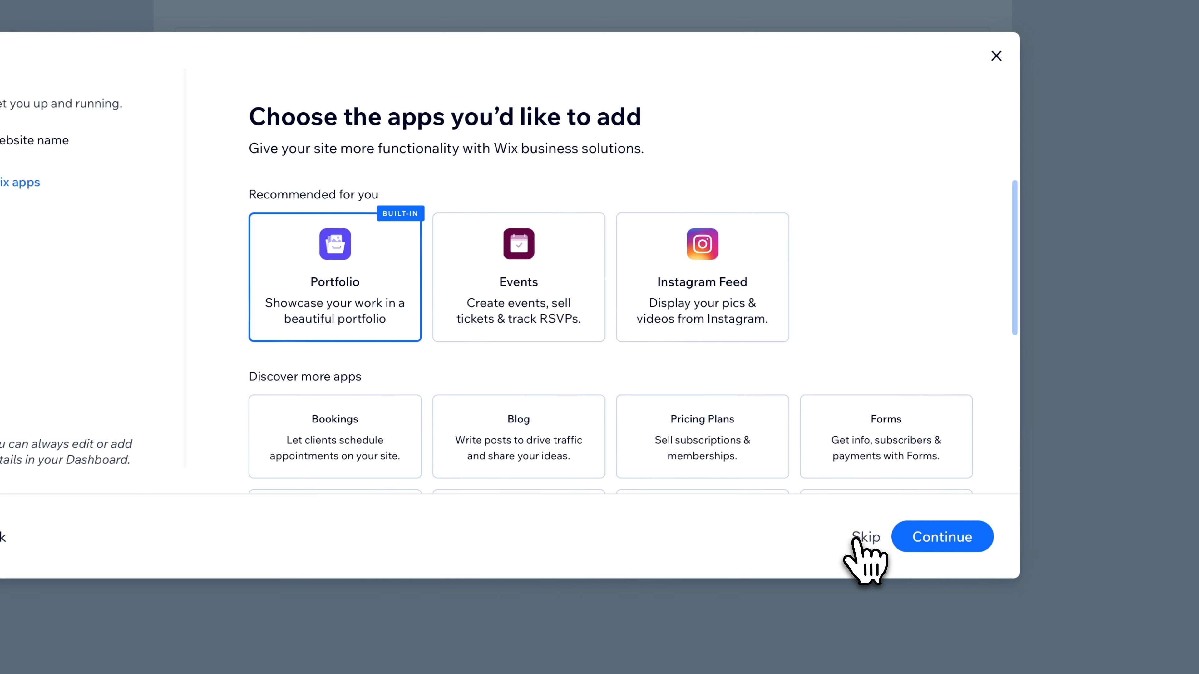
click(864, 539)
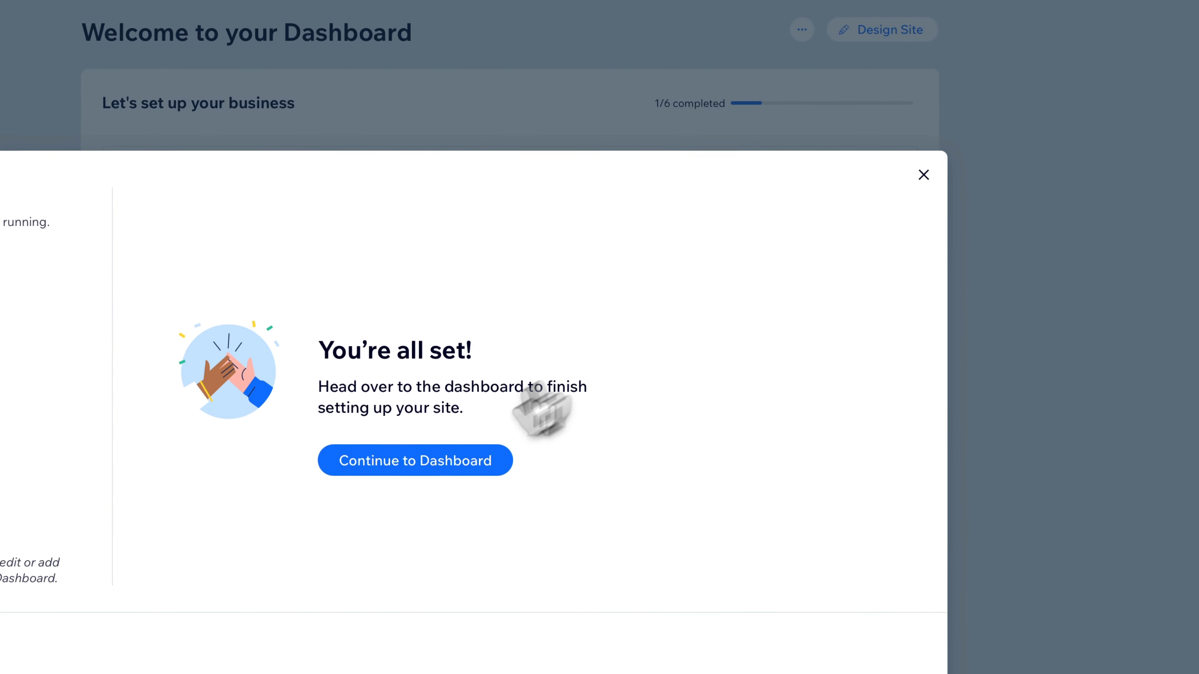
click(472, 462)
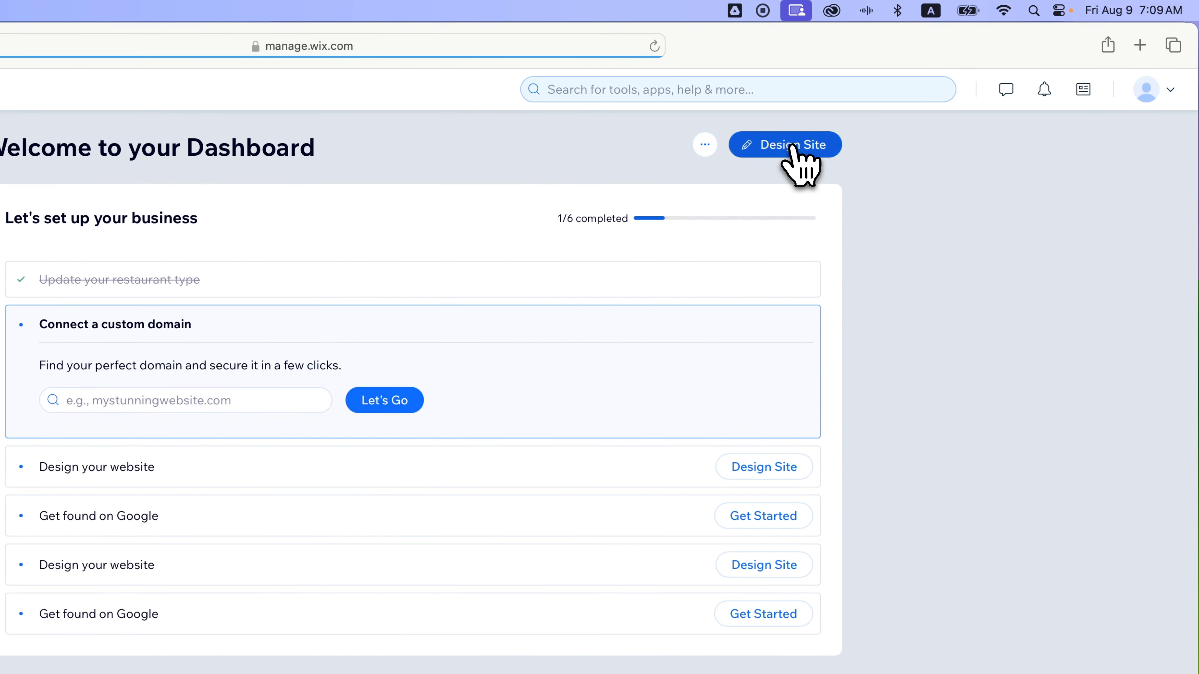
click(793, 147)
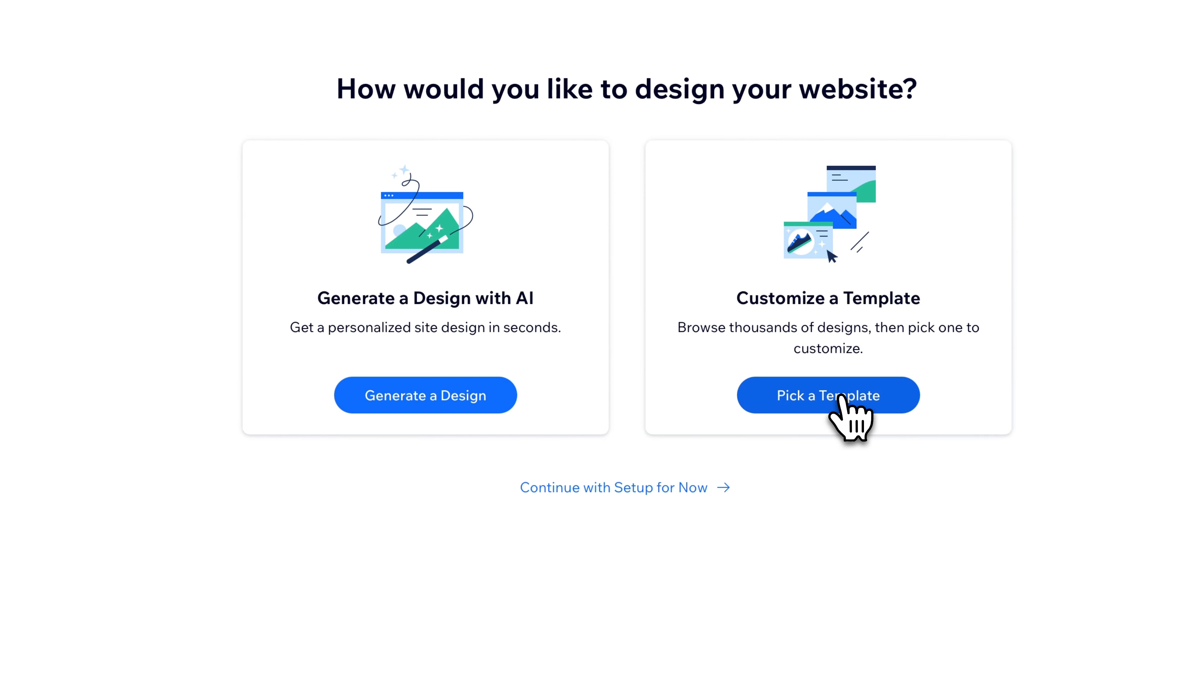
Browse the Photography Portfolio template results, including their sorting options
click(840, 397)
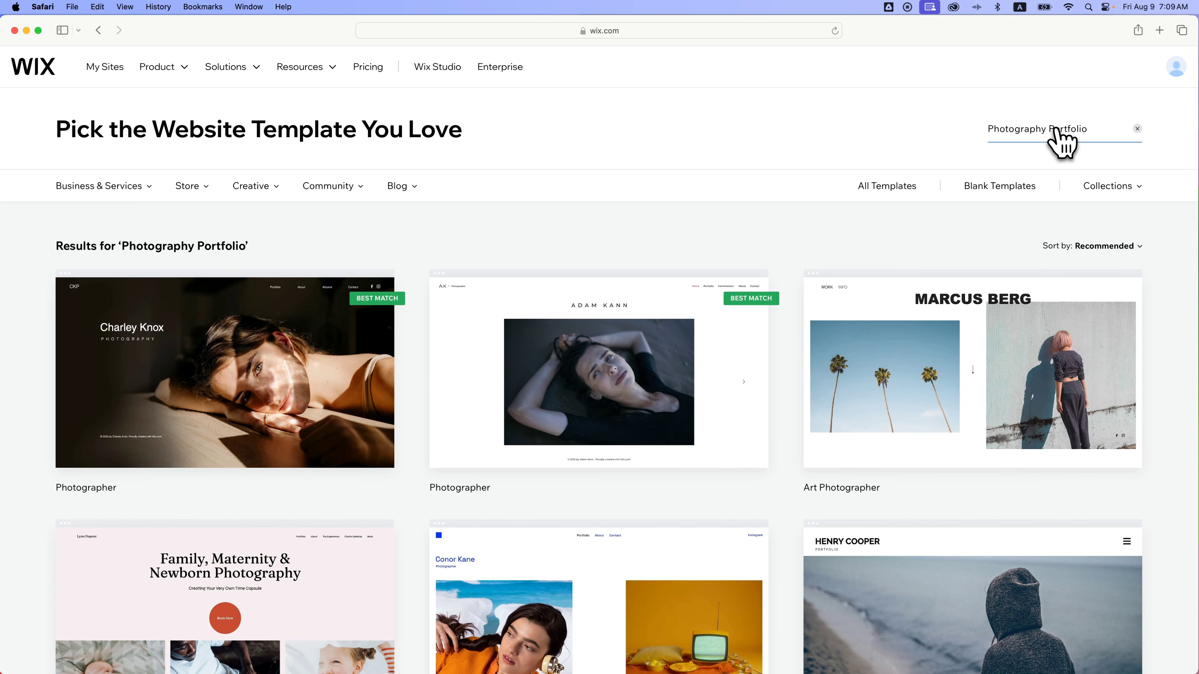
mouse_move(136, 188)
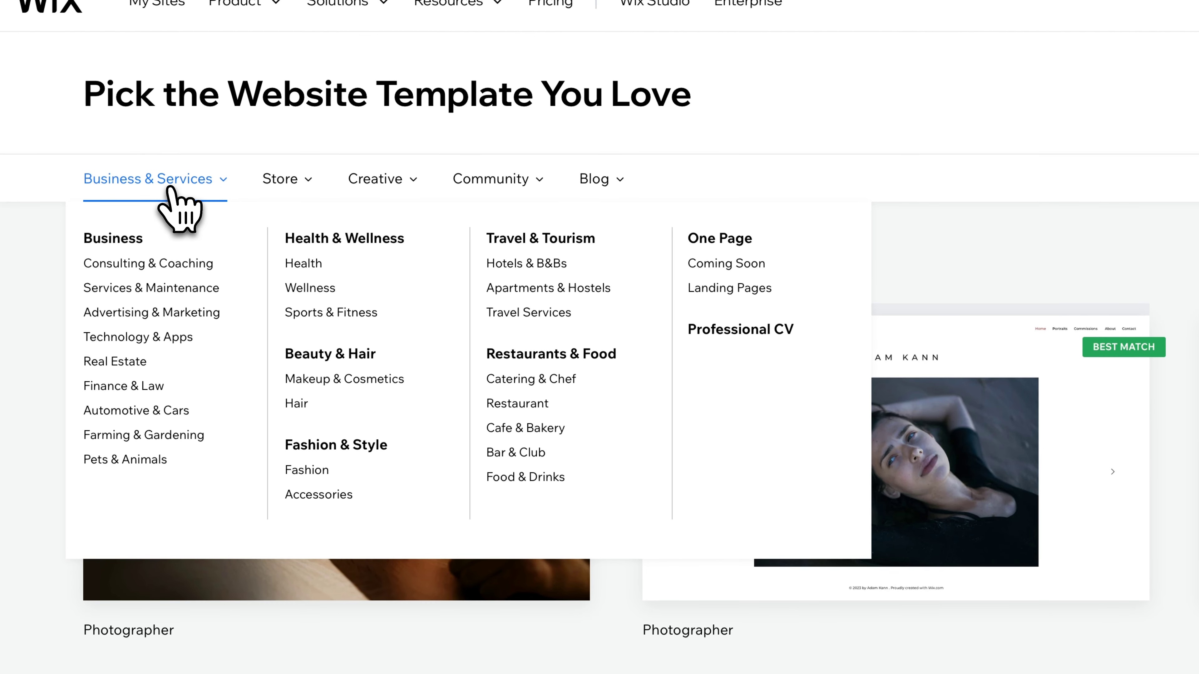
mouse_move(283, 186)
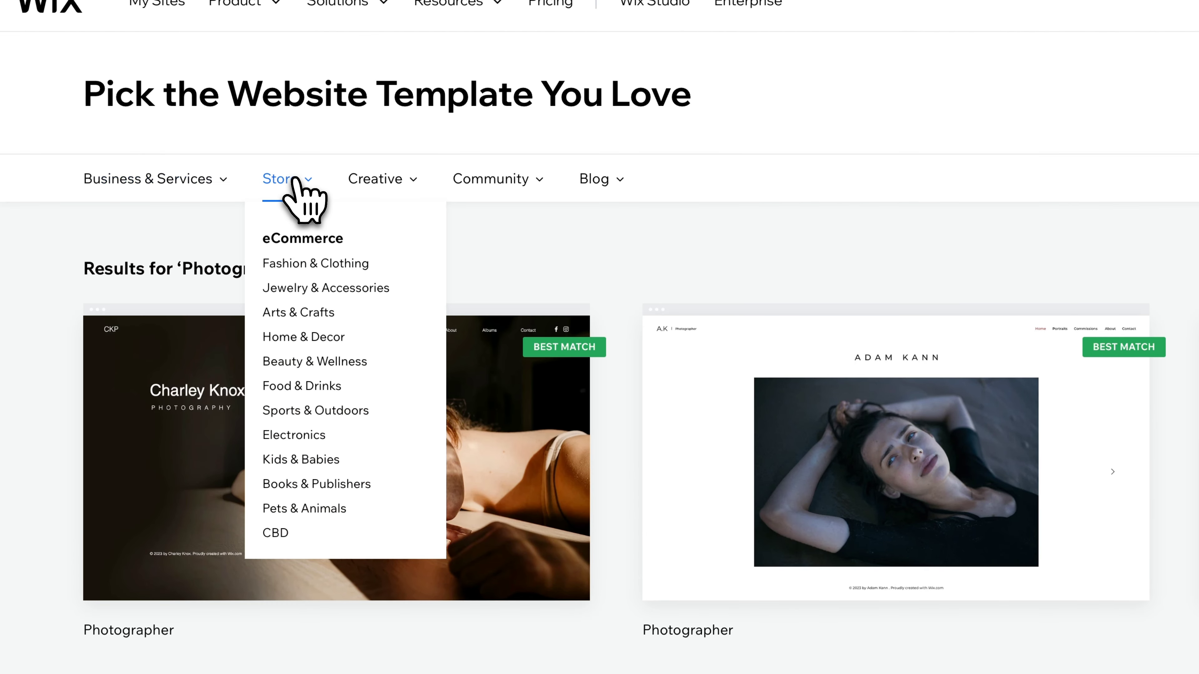
mouse_move(383, 187)
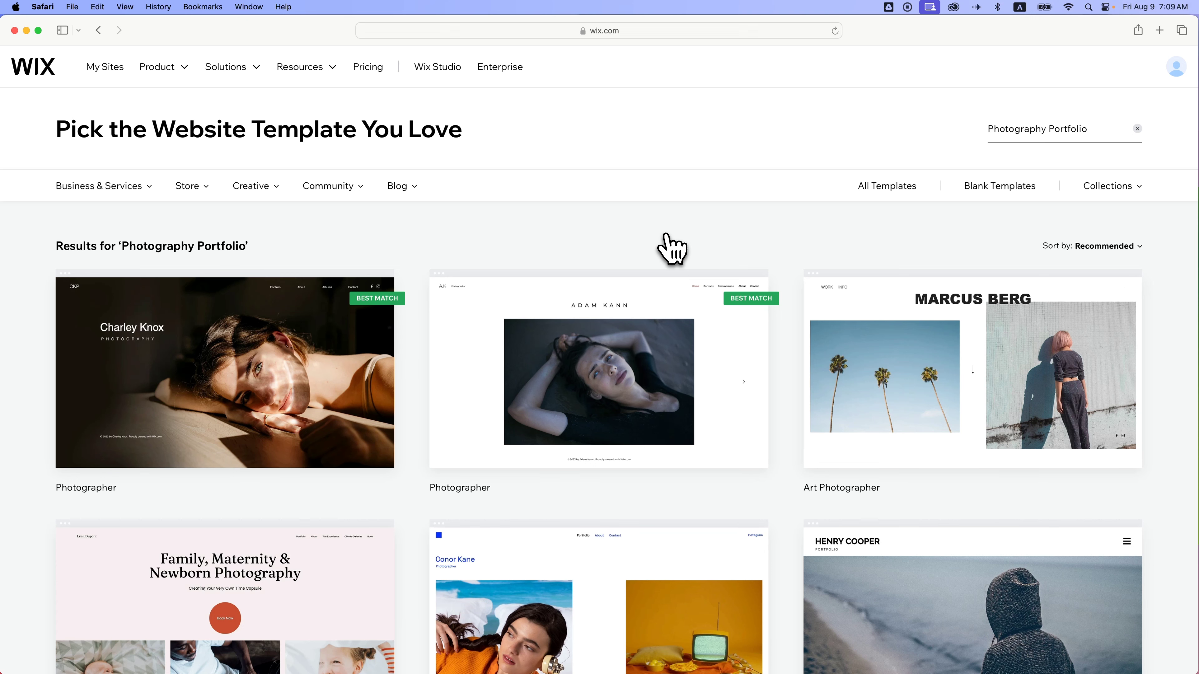
scroll(644, 256, down, 5)
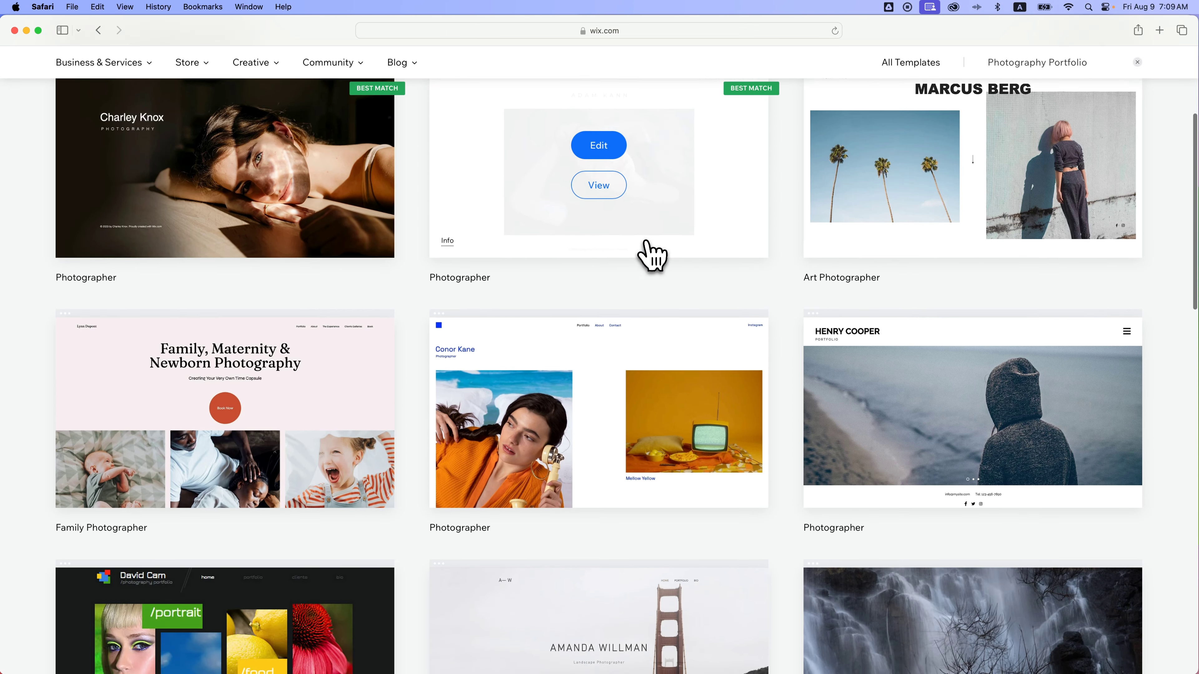
scroll(651, 257, up, 4)
click(1048, 272)
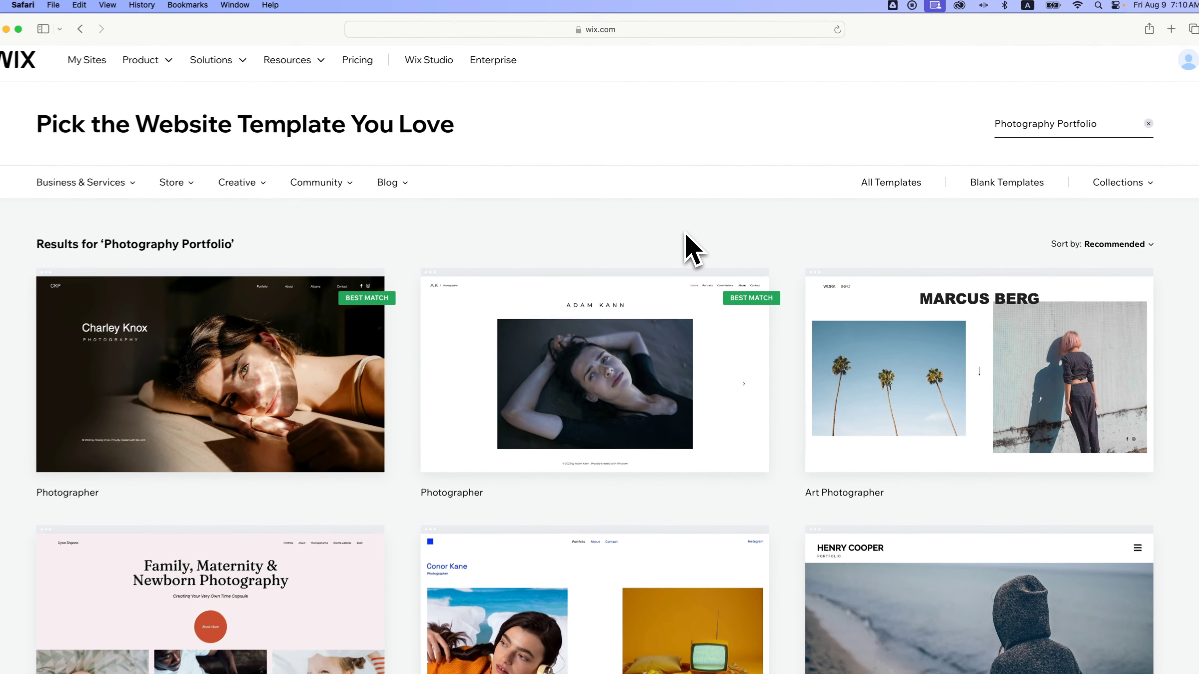
scroll(687, 240, down, 2)
scroll(690, 243, down, 7)
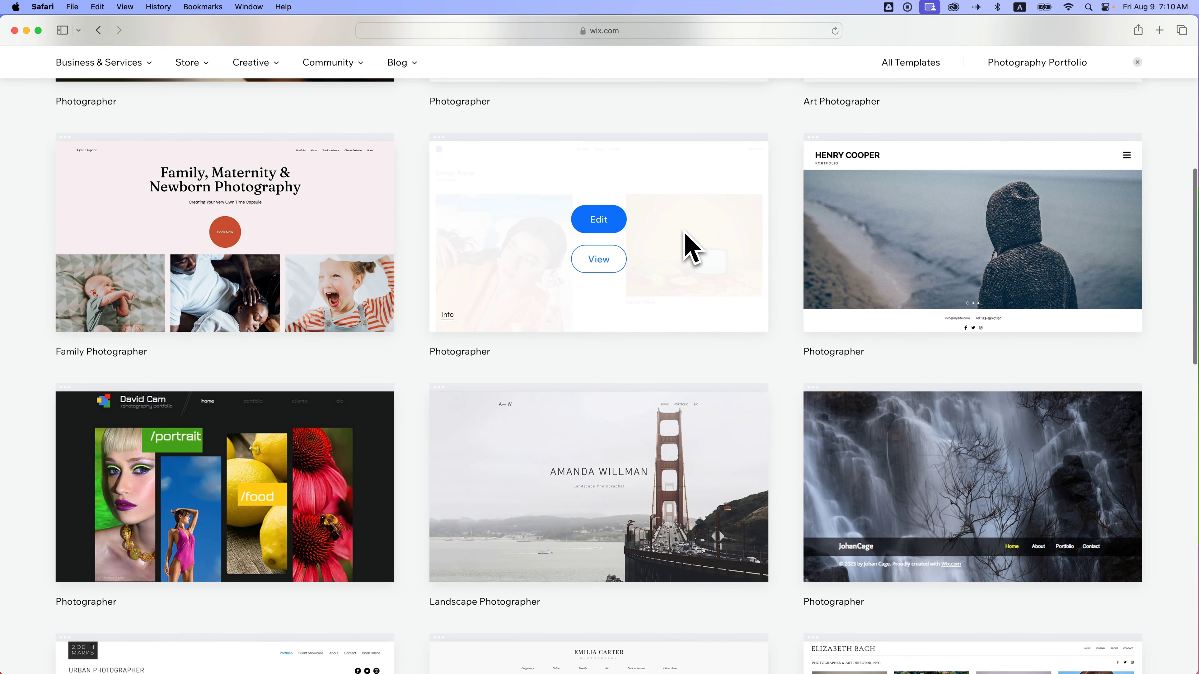
scroll(685, 255, down, 3)
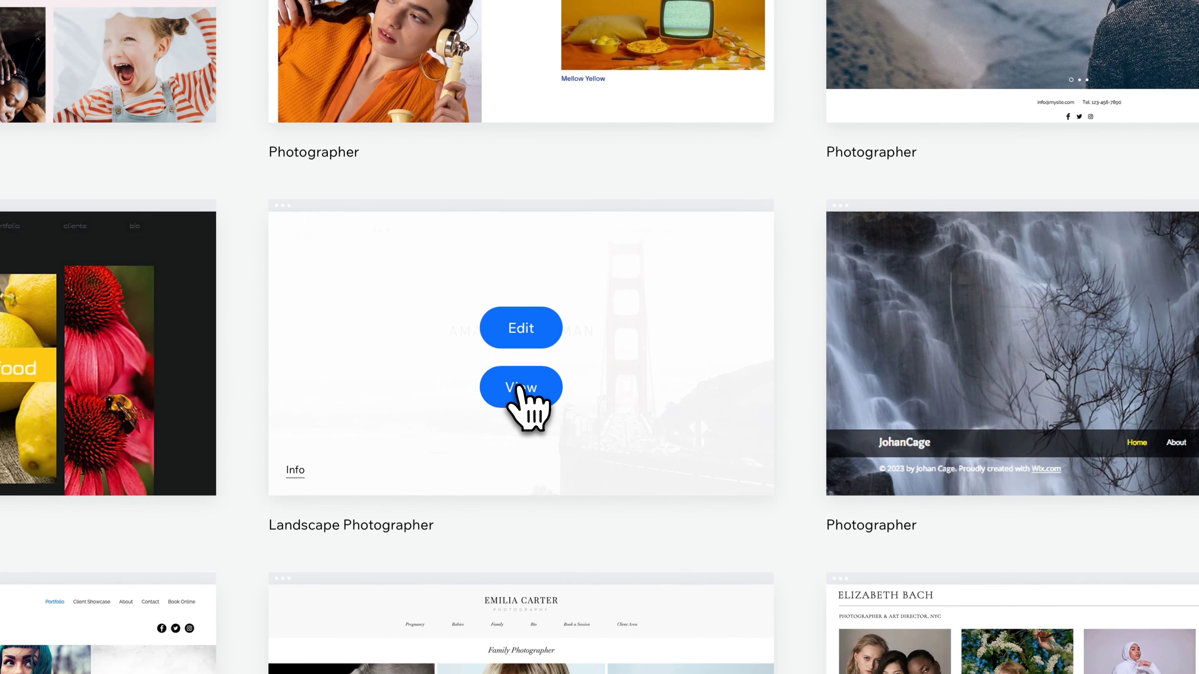
Preview the Landscape Photographer template and dismiss the use-this-template prompt
click(519, 388)
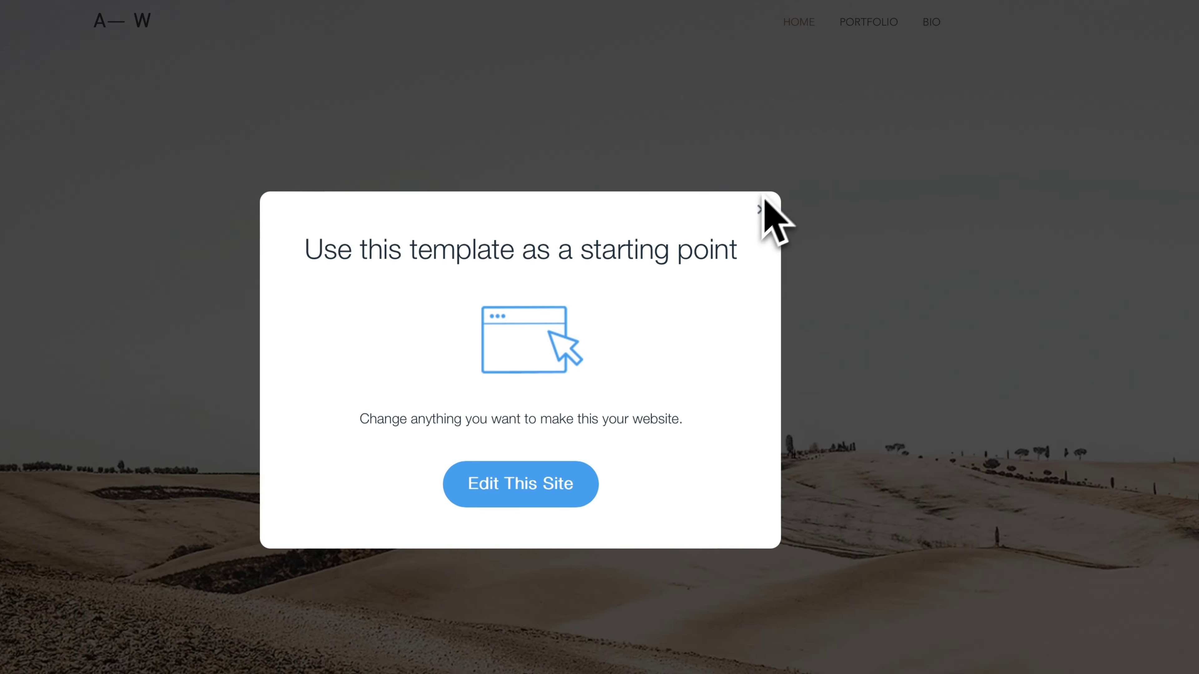
click(760, 209)
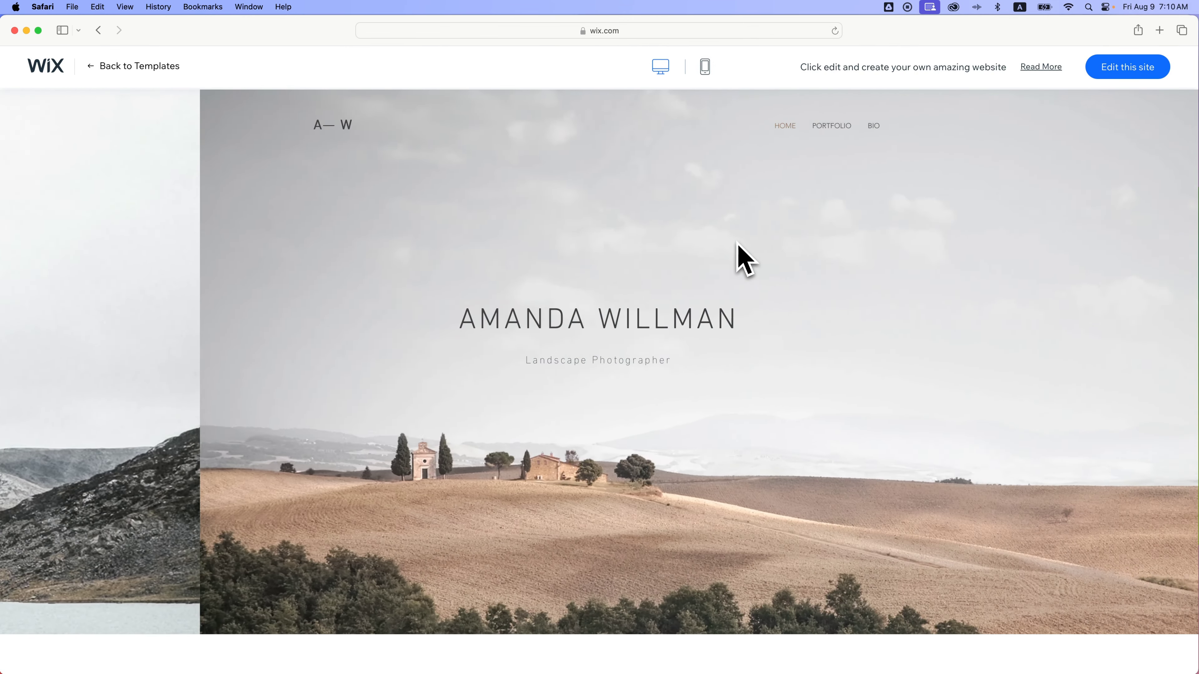
scroll(739, 245, down, 10)
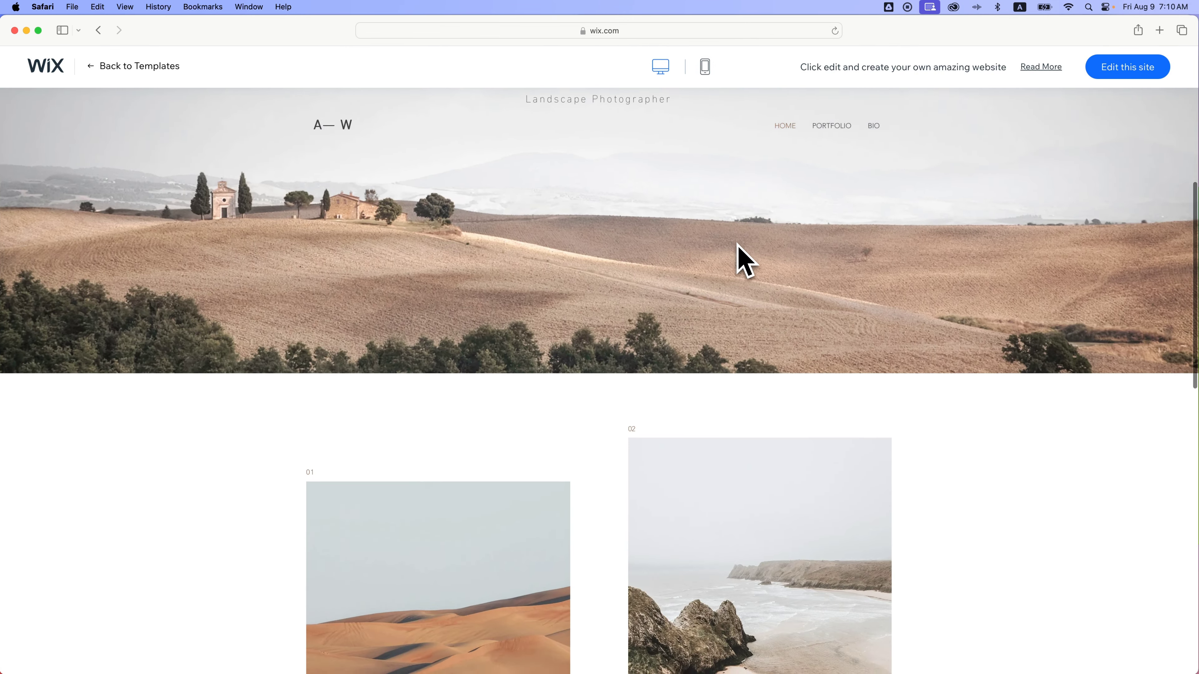
scroll(746, 262, down, 3)
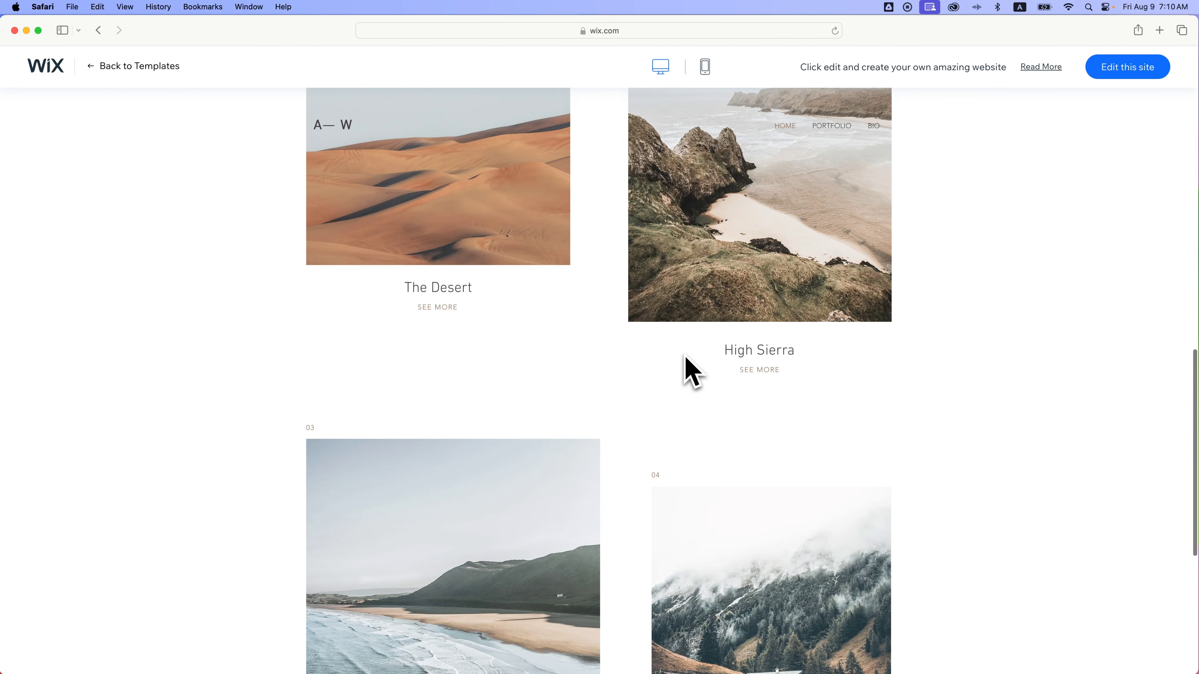
Open the High Sierra project page and scroll through the template's content
click(765, 374)
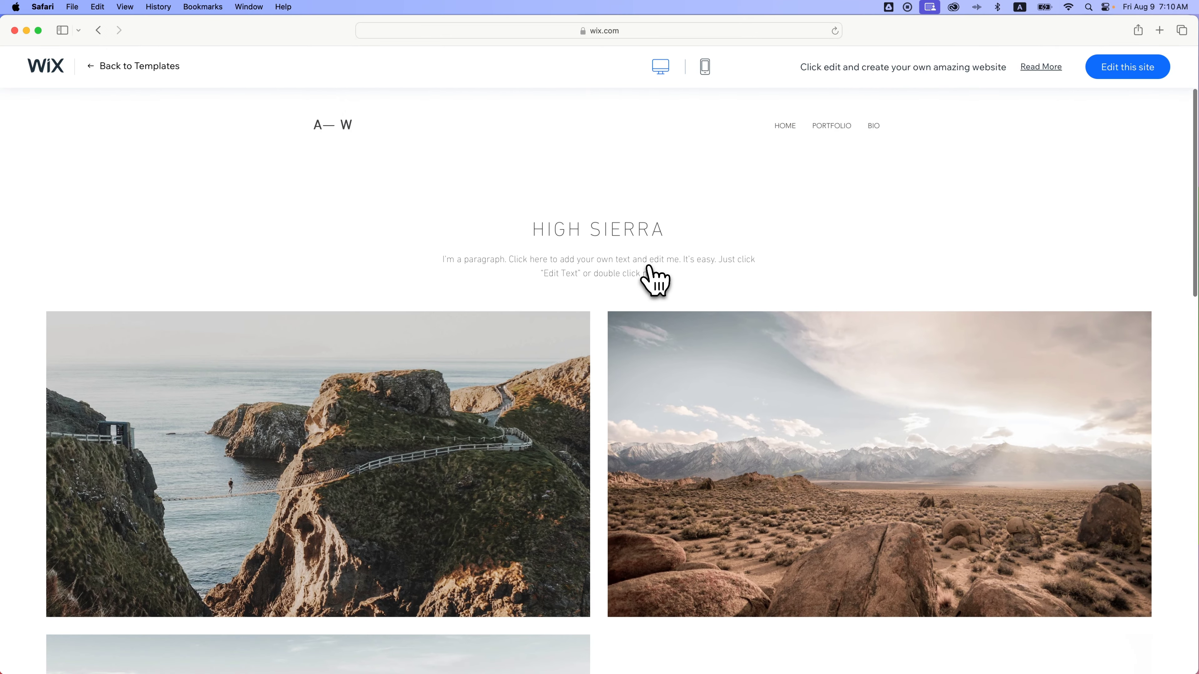
scroll(655, 281, down, 10)
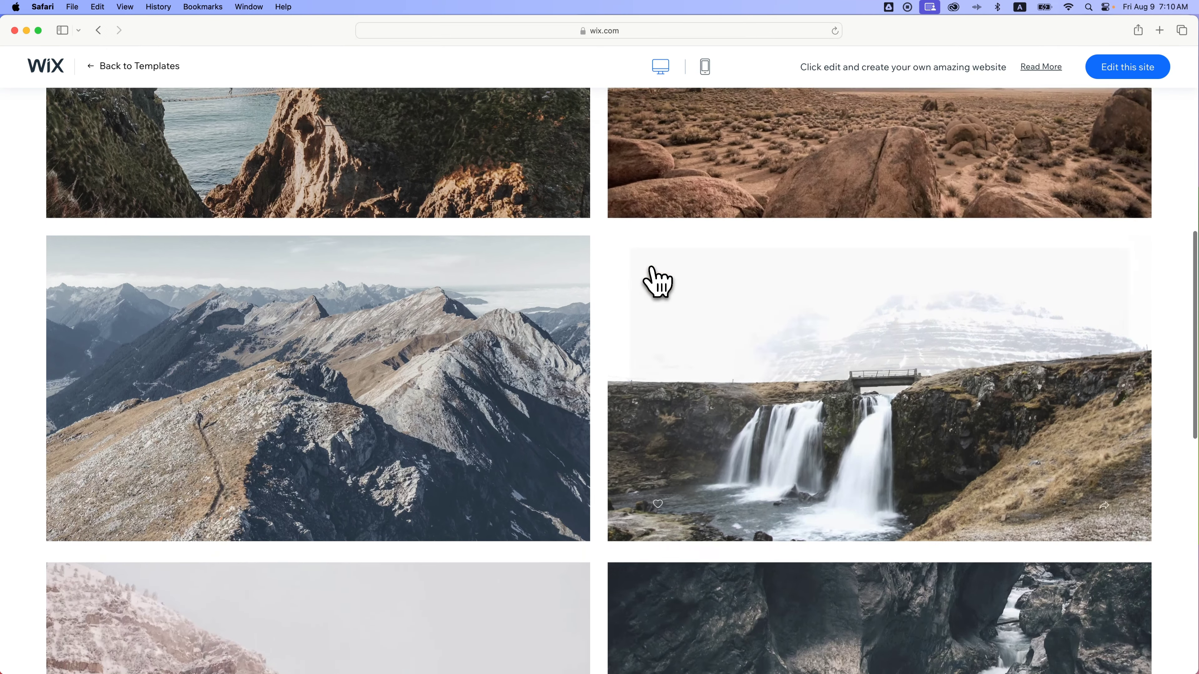
scroll(632, 293, down, 2)
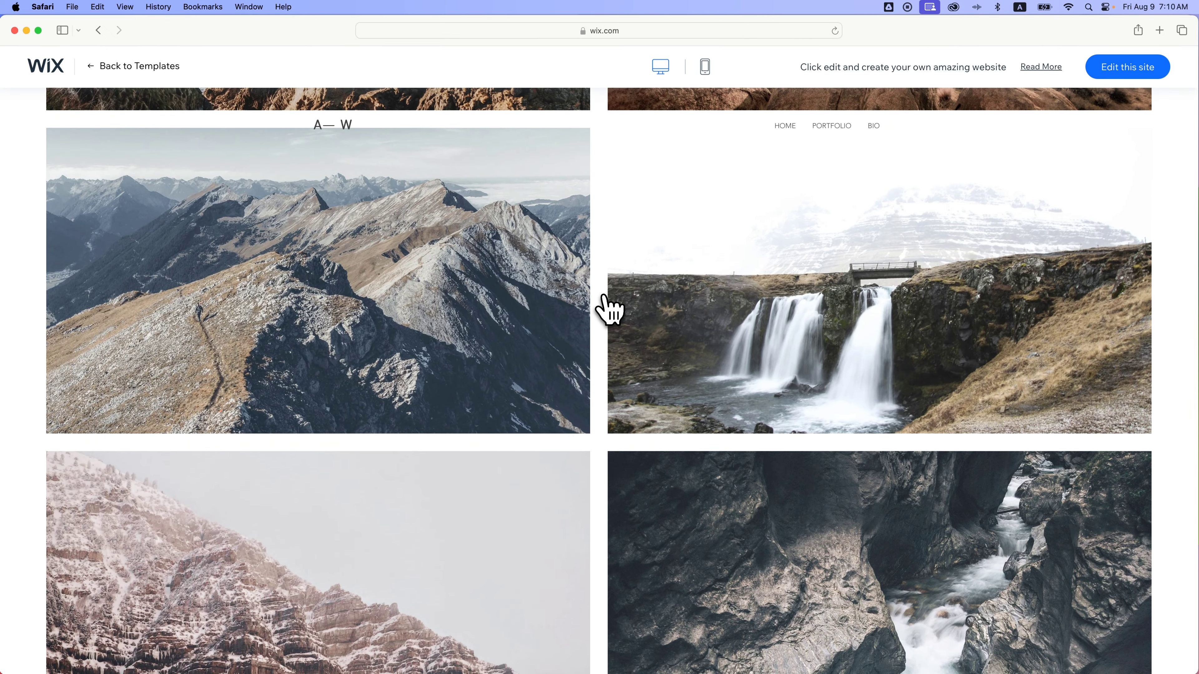
scroll(609, 310, down, 5)
scroll(609, 310, up, 15)
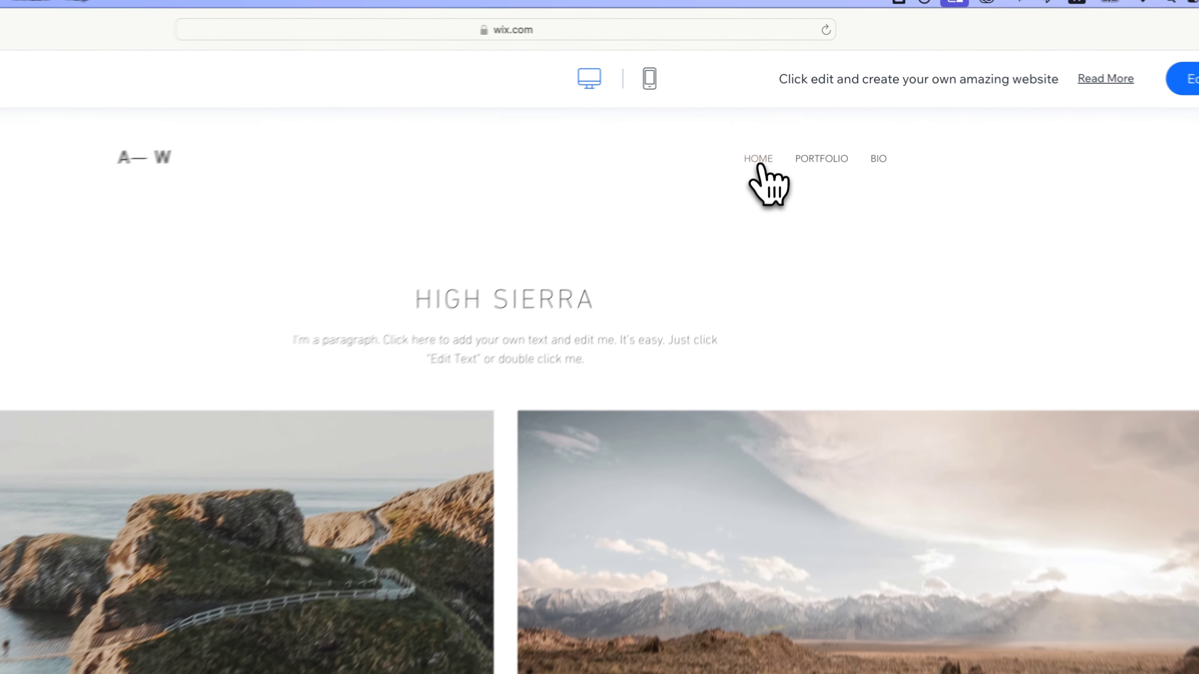
mouse_move(809, 127)
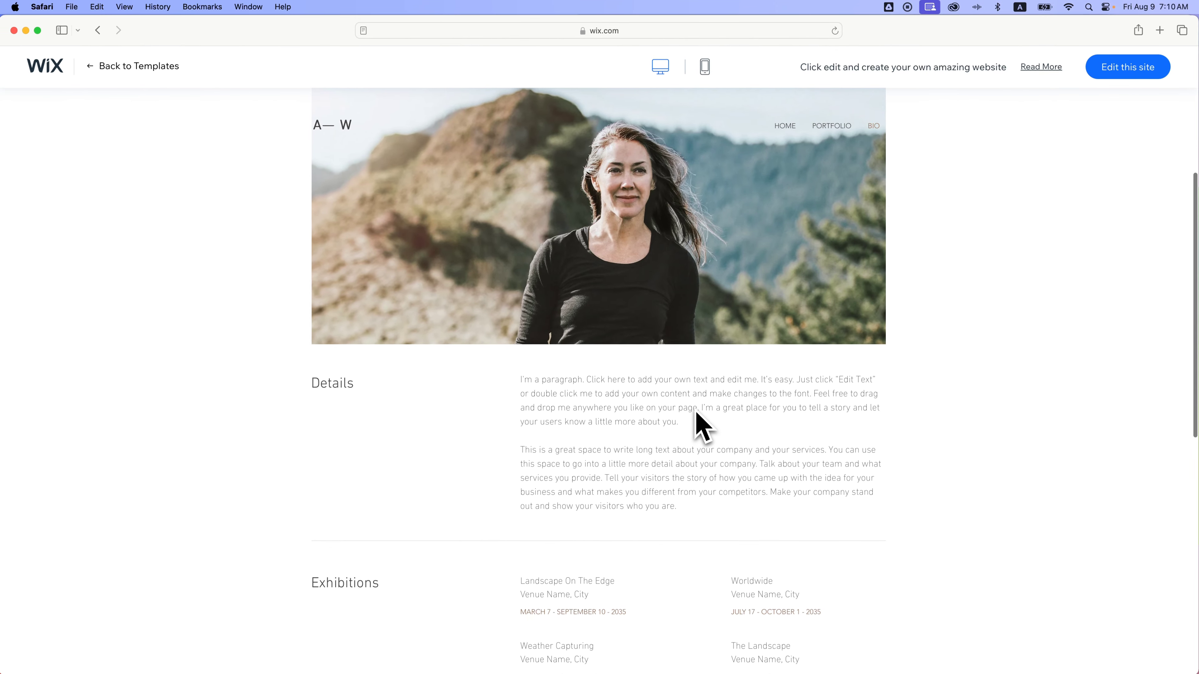
scroll(697, 413, down, 10)
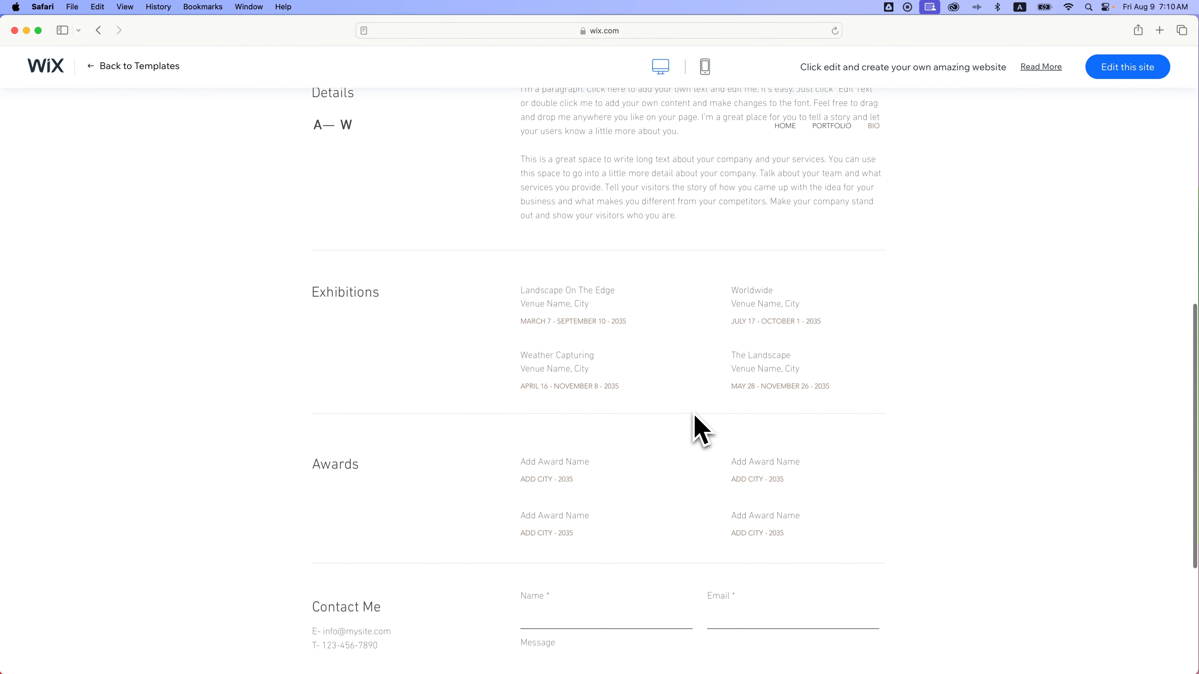
scroll(693, 416, up, 15)
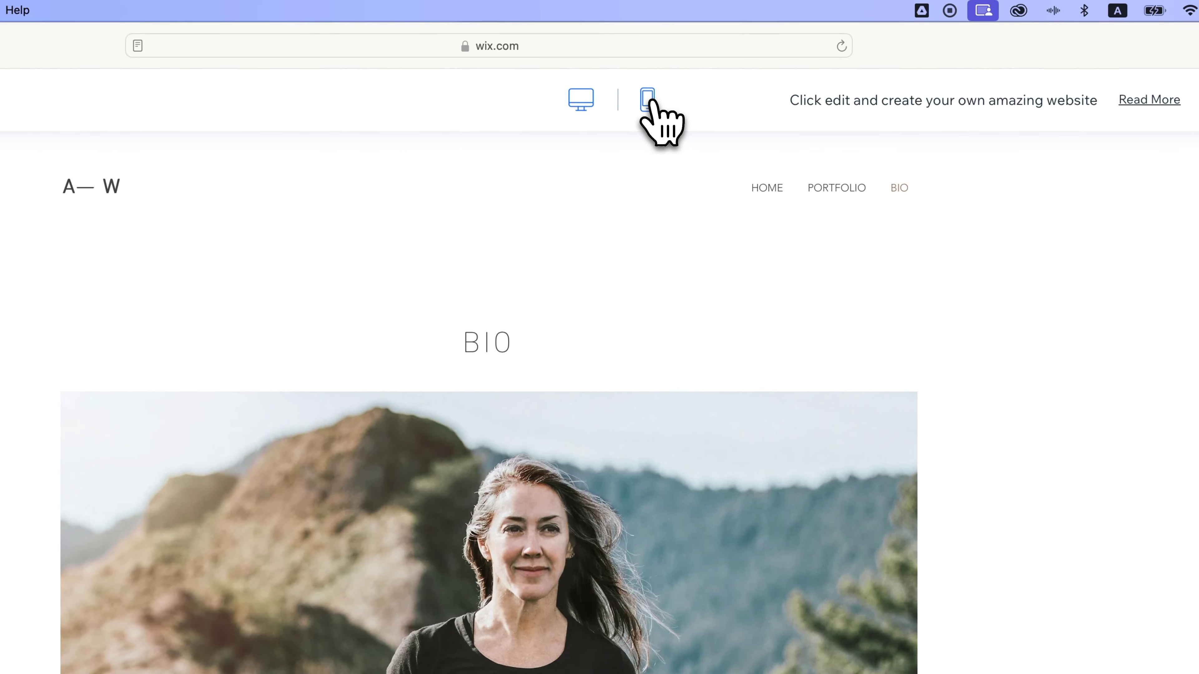
Check the phone layout and its hamburger menu, then return the preview to desktop
click(649, 101)
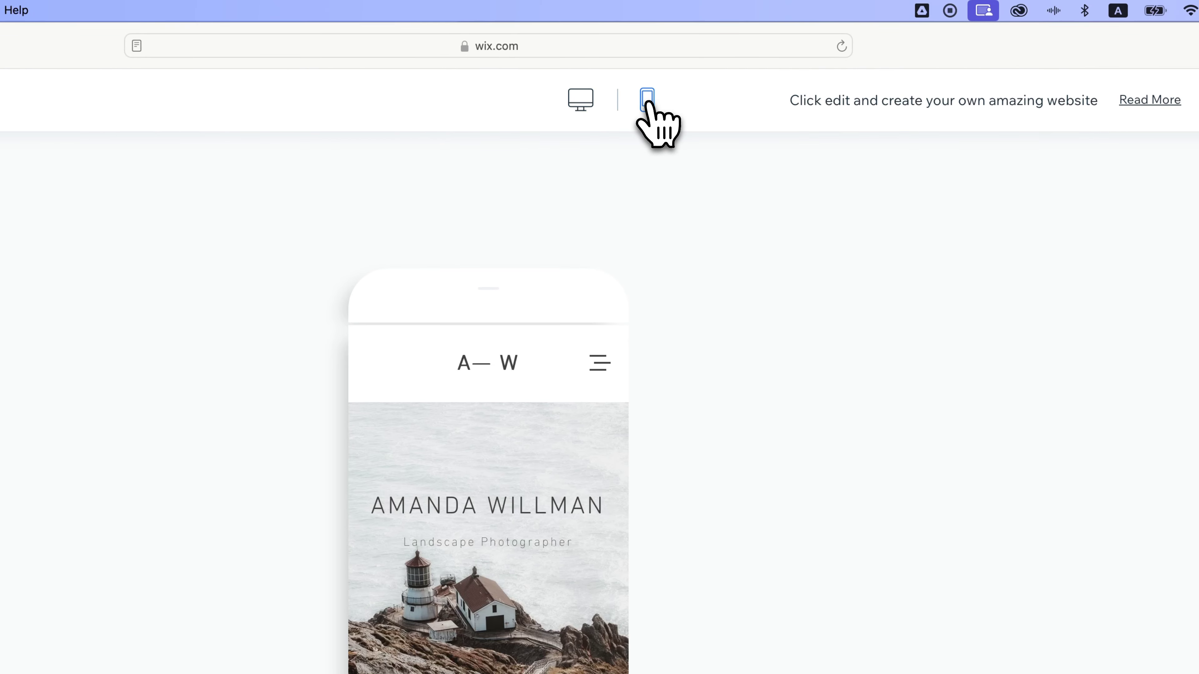
scroll(672, 222, down, 1)
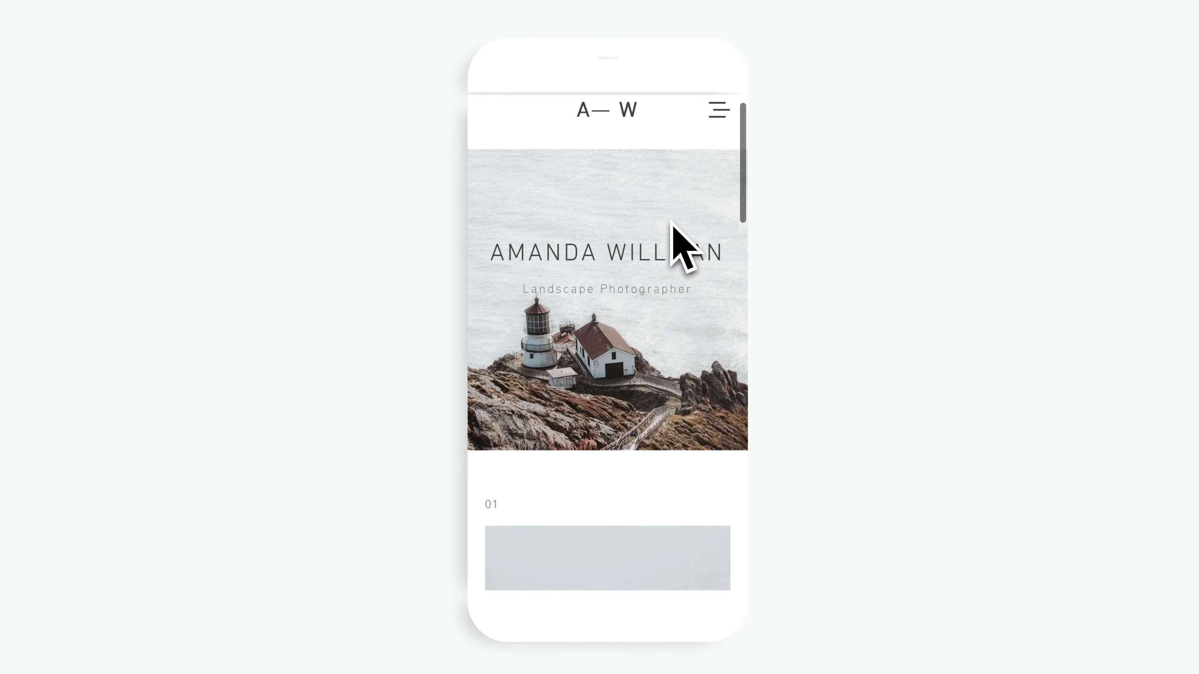
scroll(680, 236, down, 10)
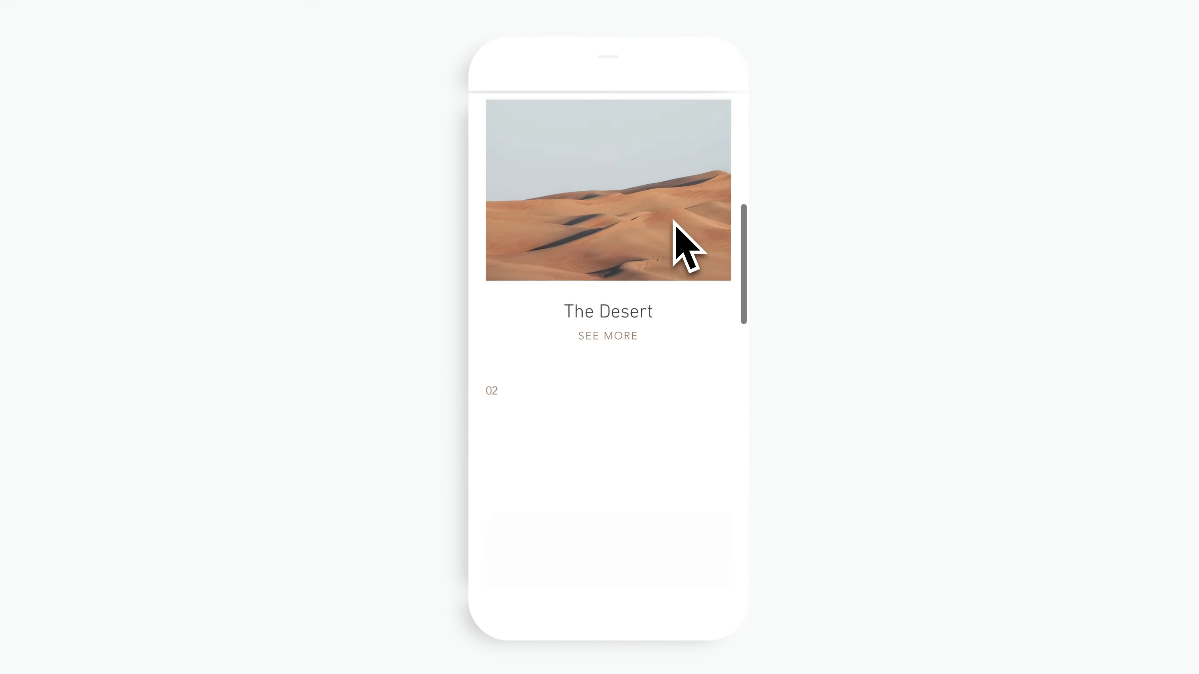
scroll(679, 236, up, 8)
scroll(675, 226, up, 3)
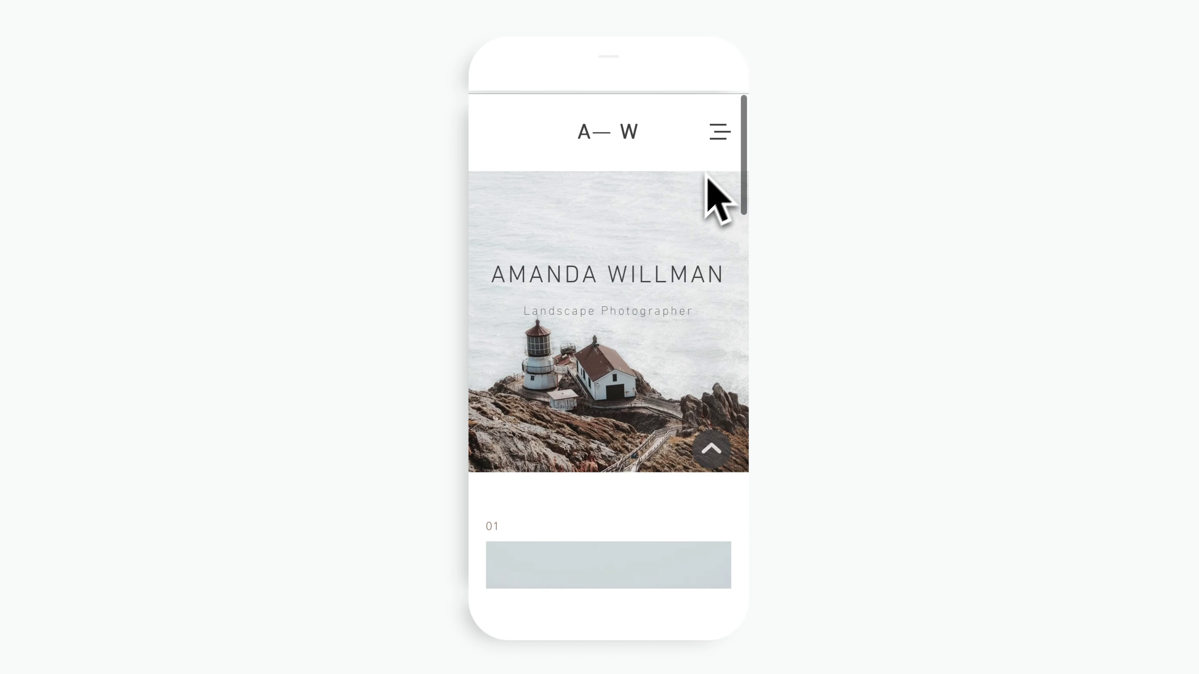
click(718, 130)
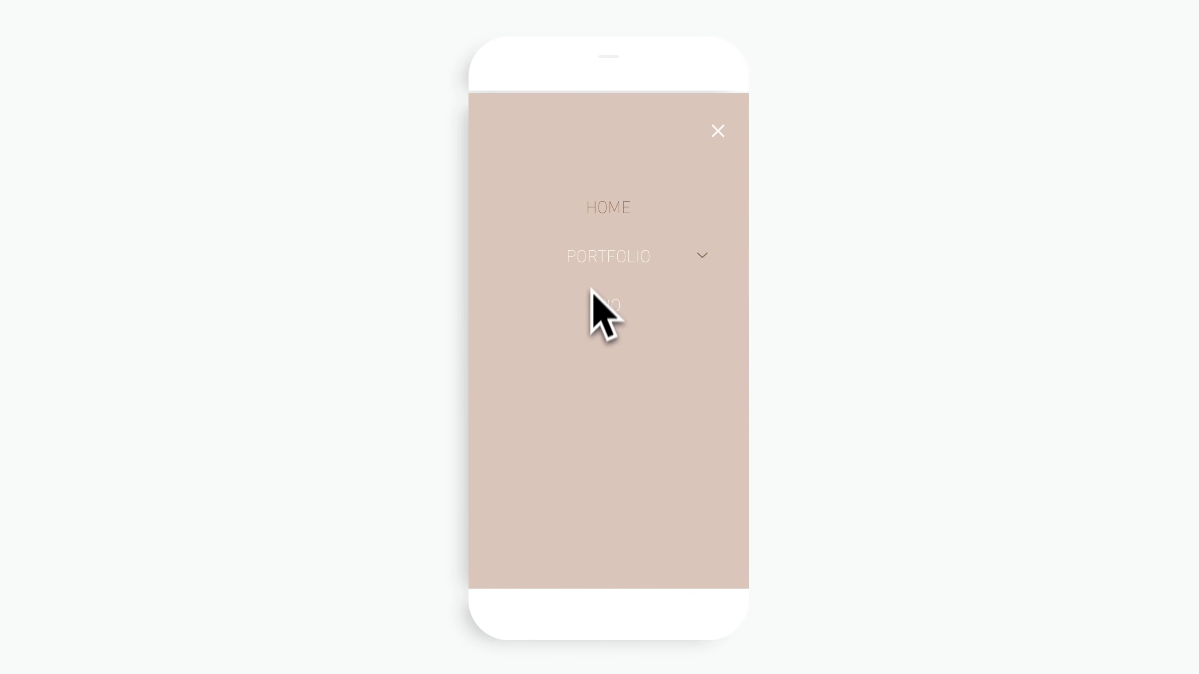
click(720, 132)
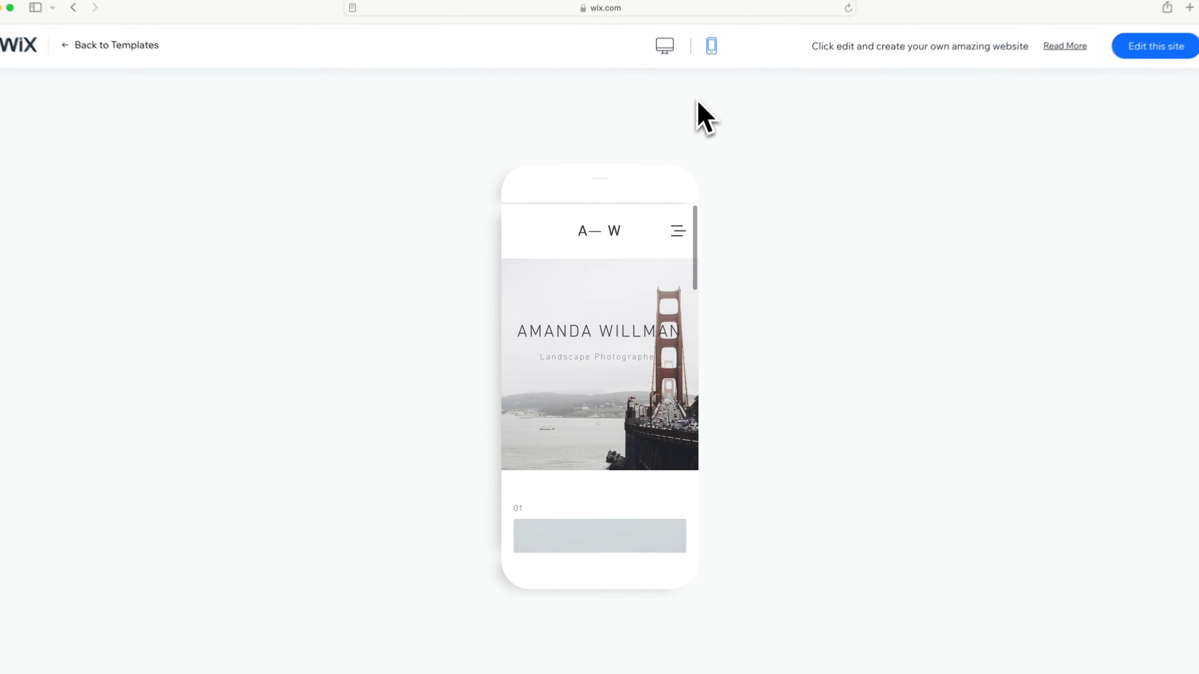
click(664, 45)
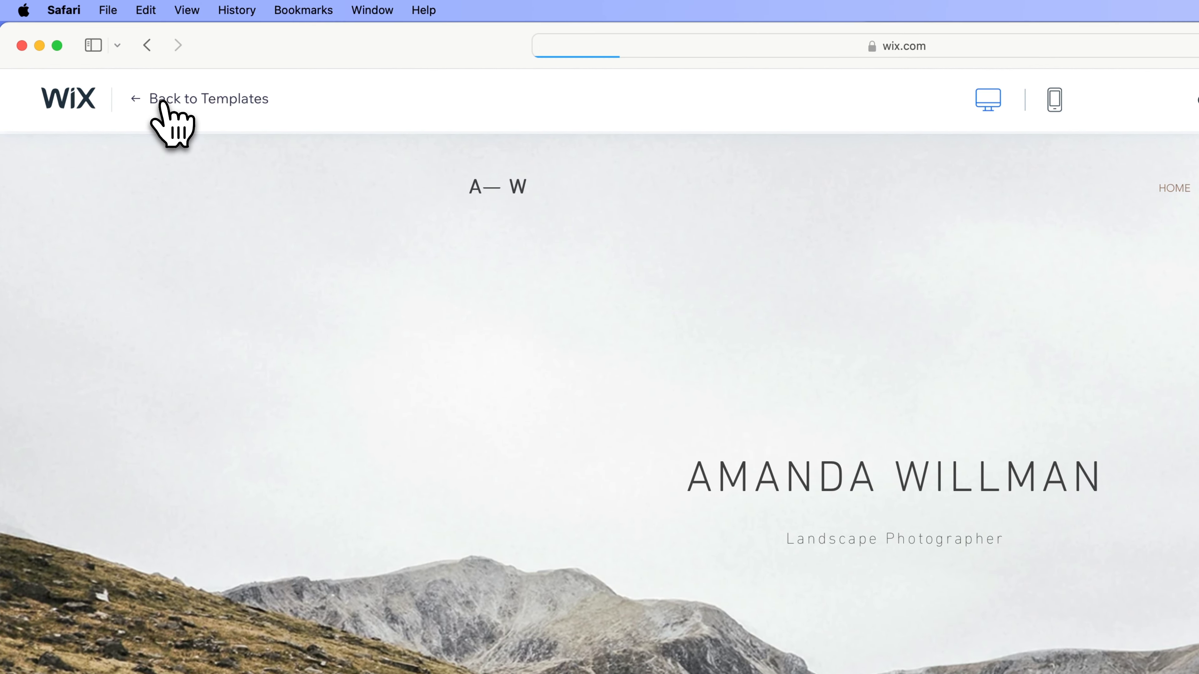
Return to the template gallery and choose Edit on the second Photographer template
click(162, 104)
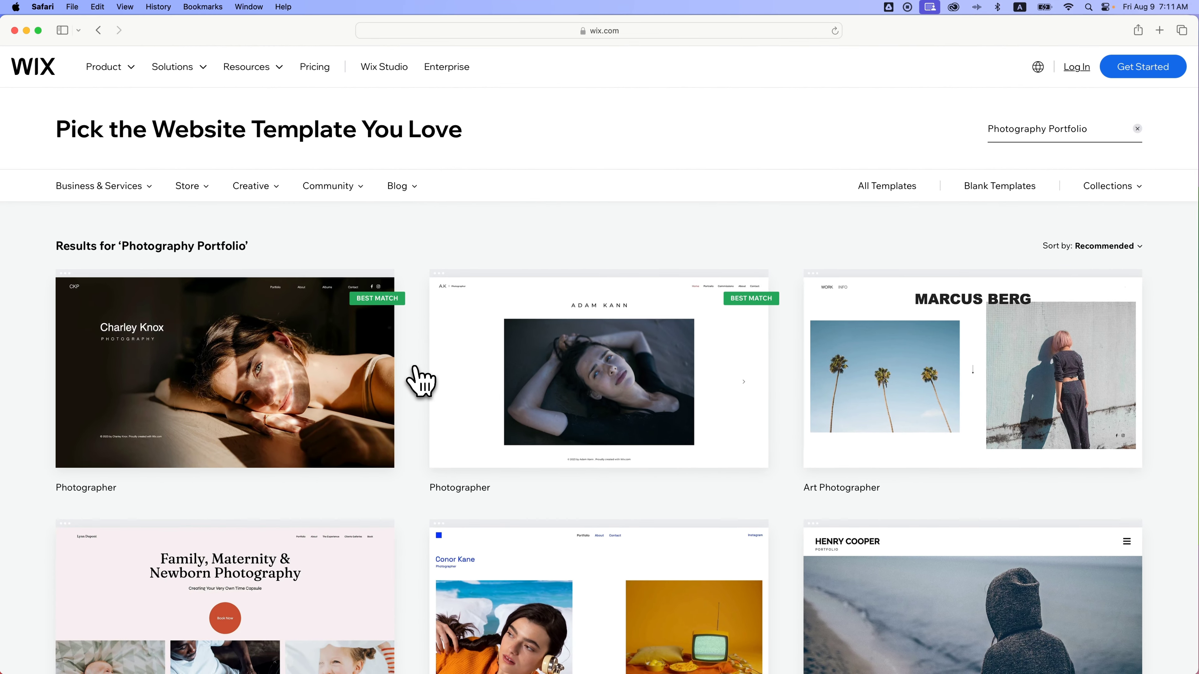
mouse_move(442, 375)
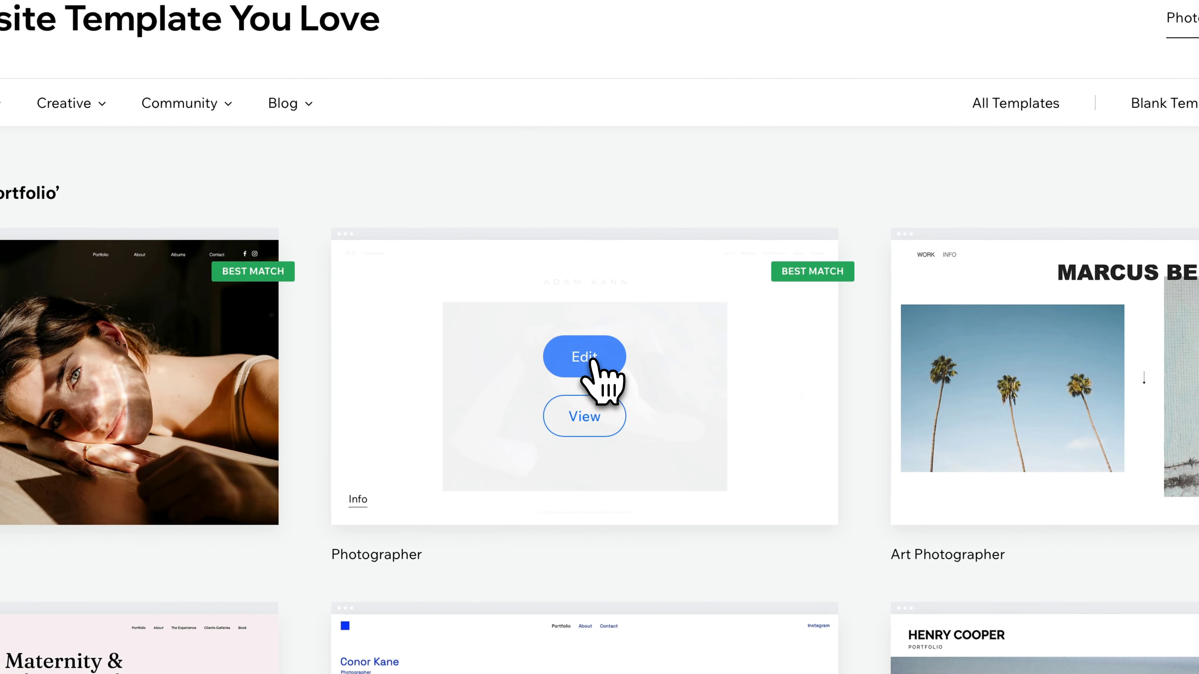
click(592, 363)
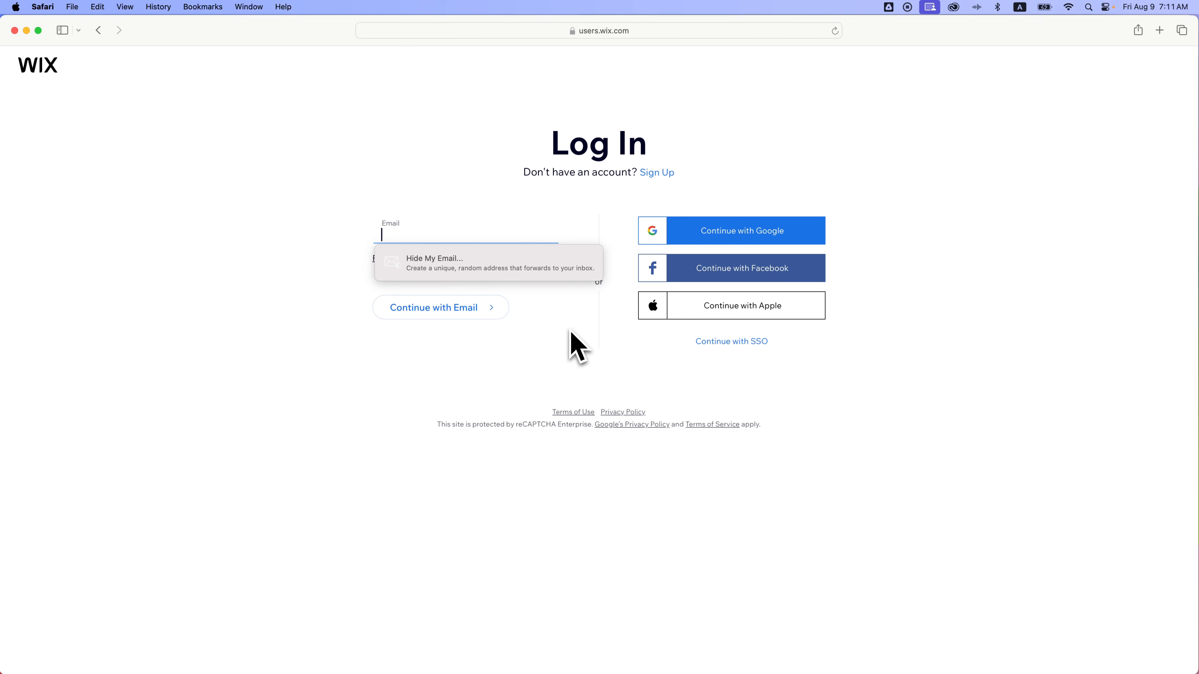
Enter the account email on the Log In page to open the Photographer template in the editor
text(con)
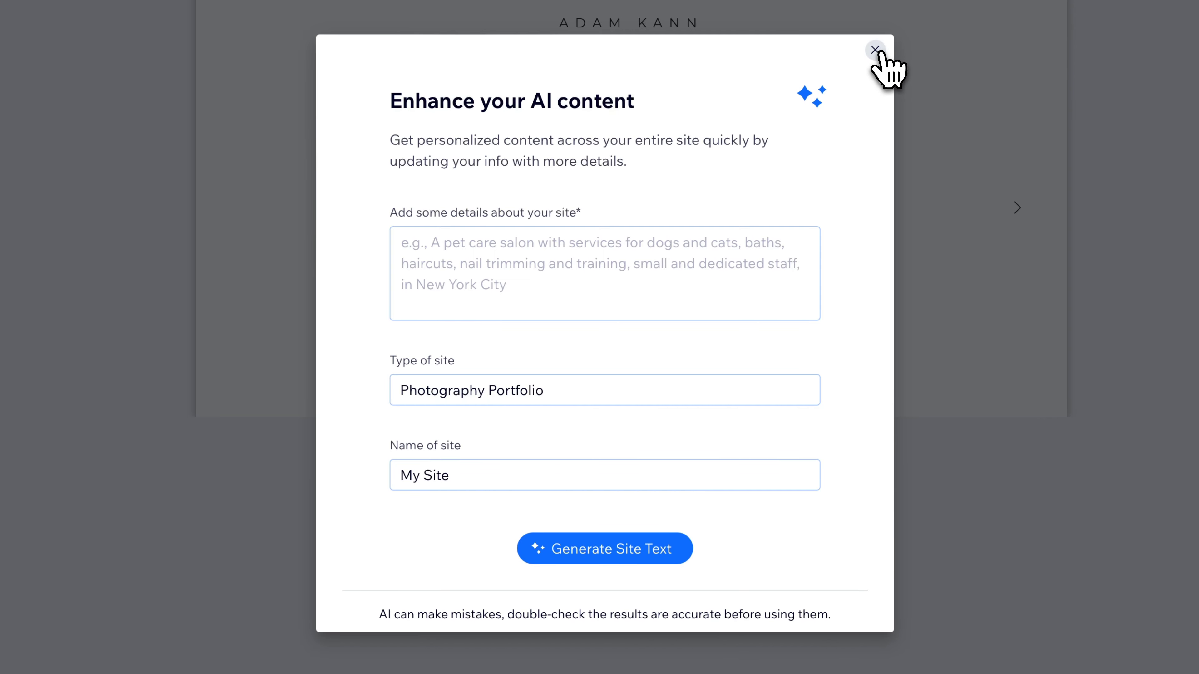
Generate AI site text using Photography Portfolio and the site name My Site
click(875, 50)
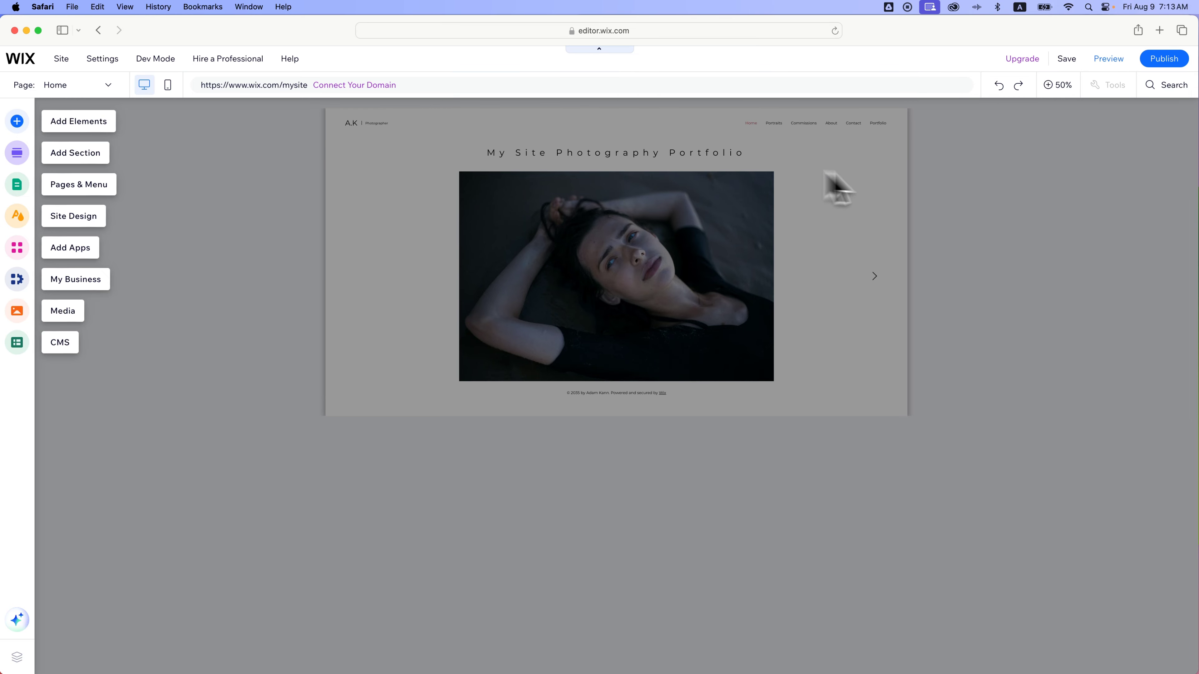
Dismiss the overlay, select the header and menu at 100% zoom, and open My Dashboard
click(971, 191)
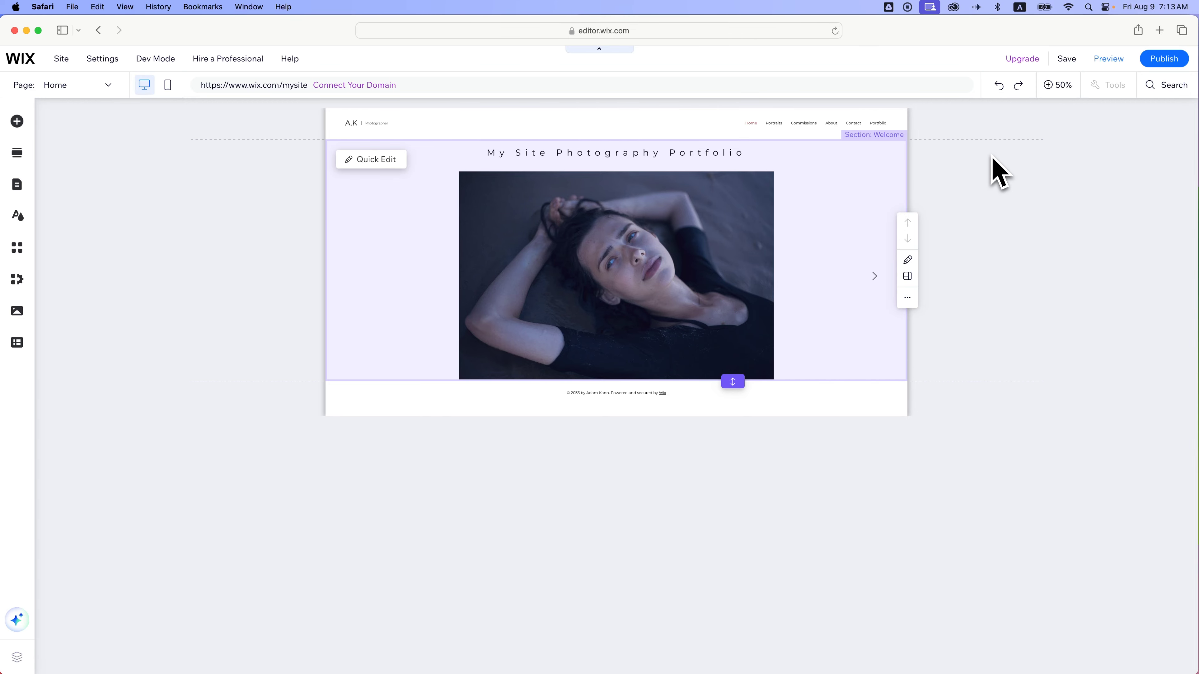
click(759, 127)
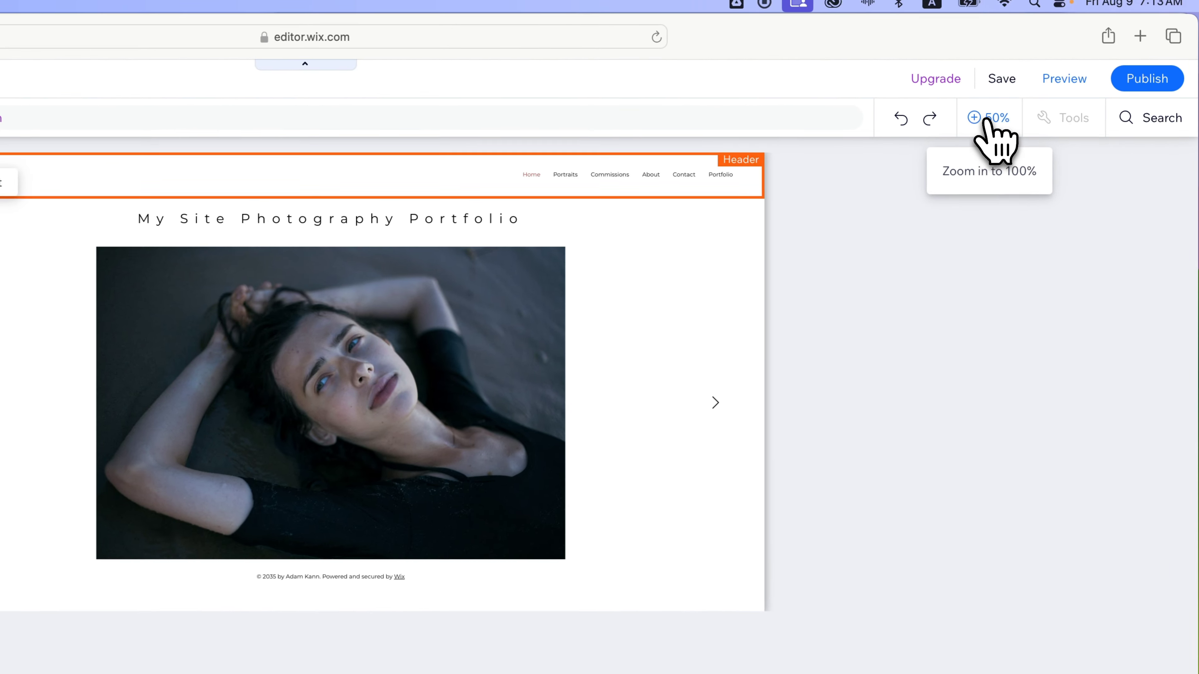
click(988, 121)
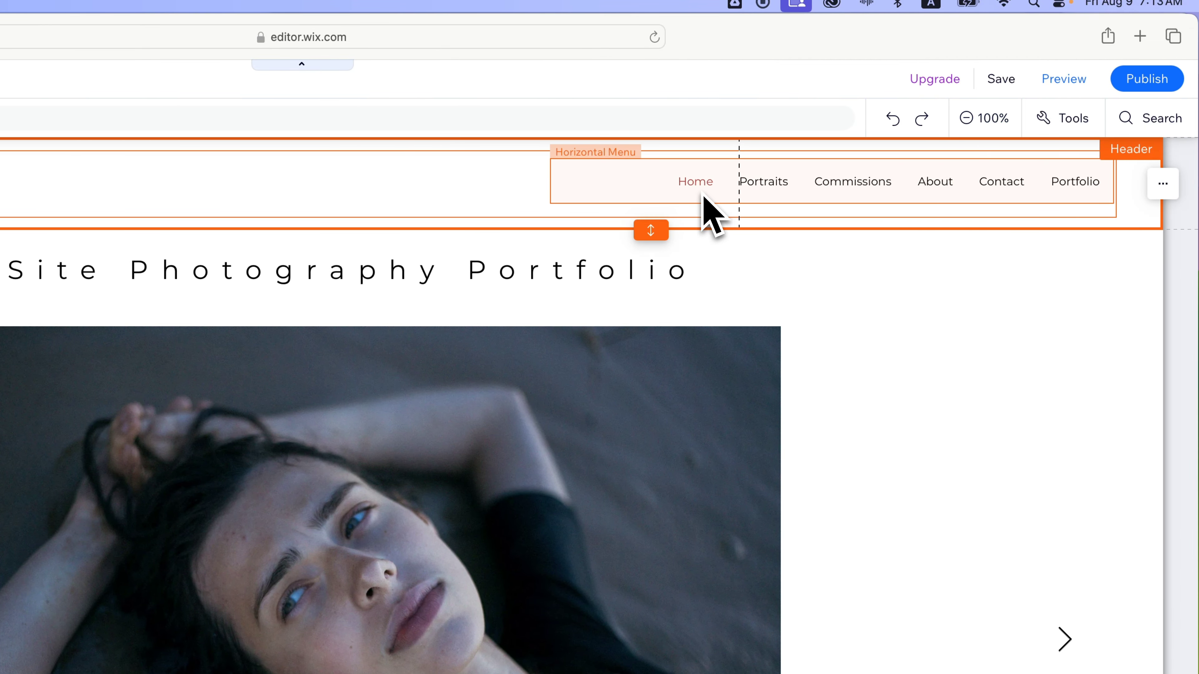
click(709, 209)
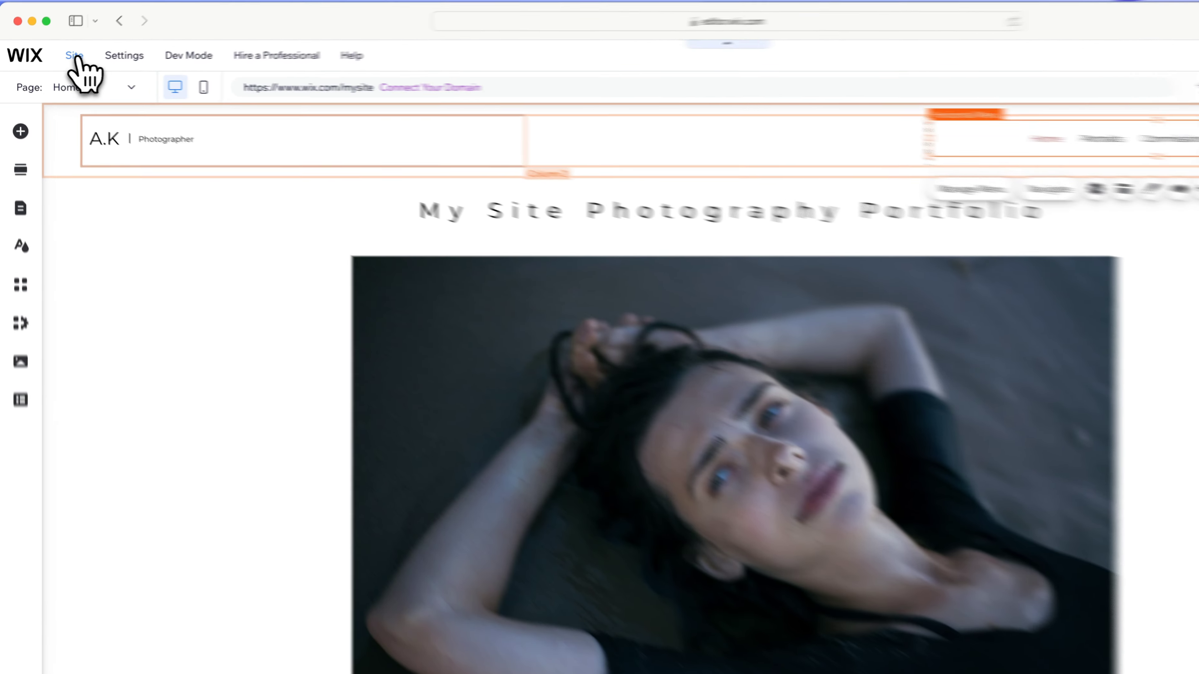
click(77, 57)
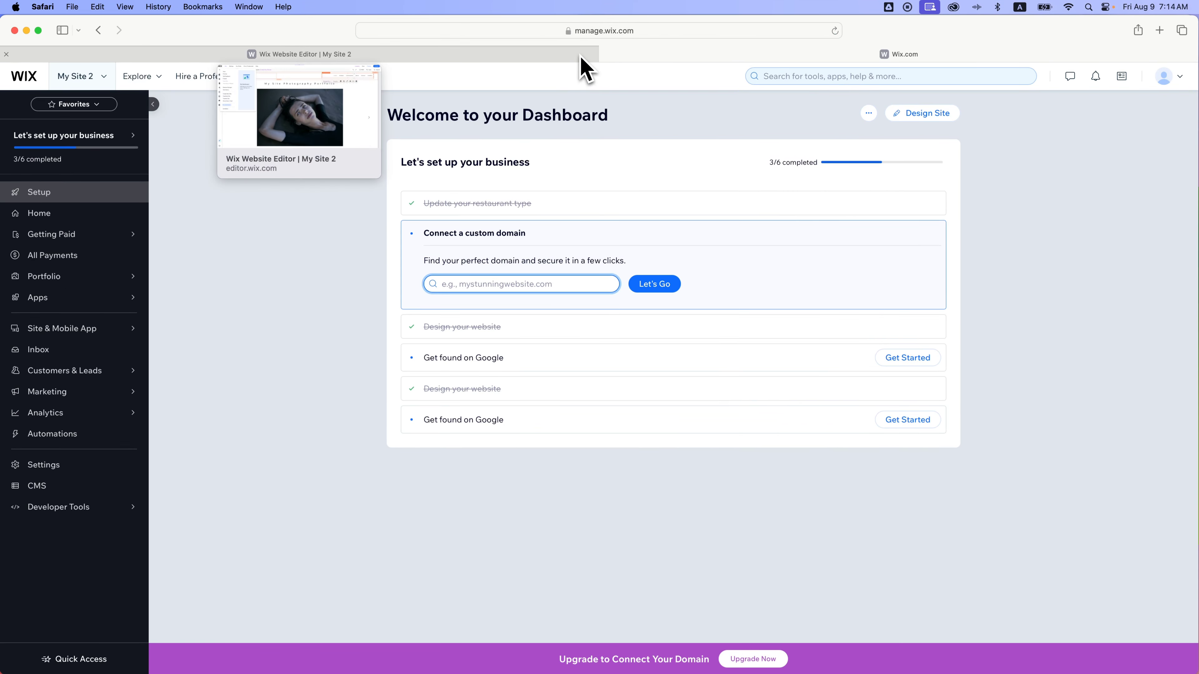
Switch between the editor and dashboard tabs, then open the dashboard's Settings page
click(583, 56)
click(675, 56)
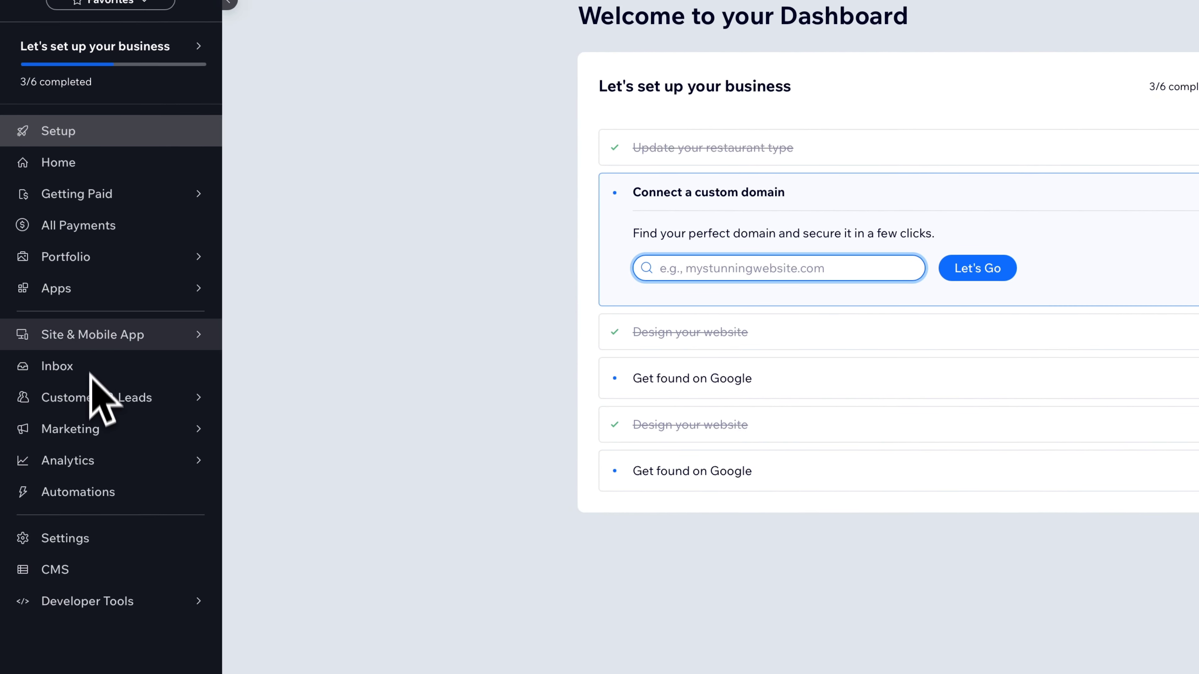
mouse_move(85, 323)
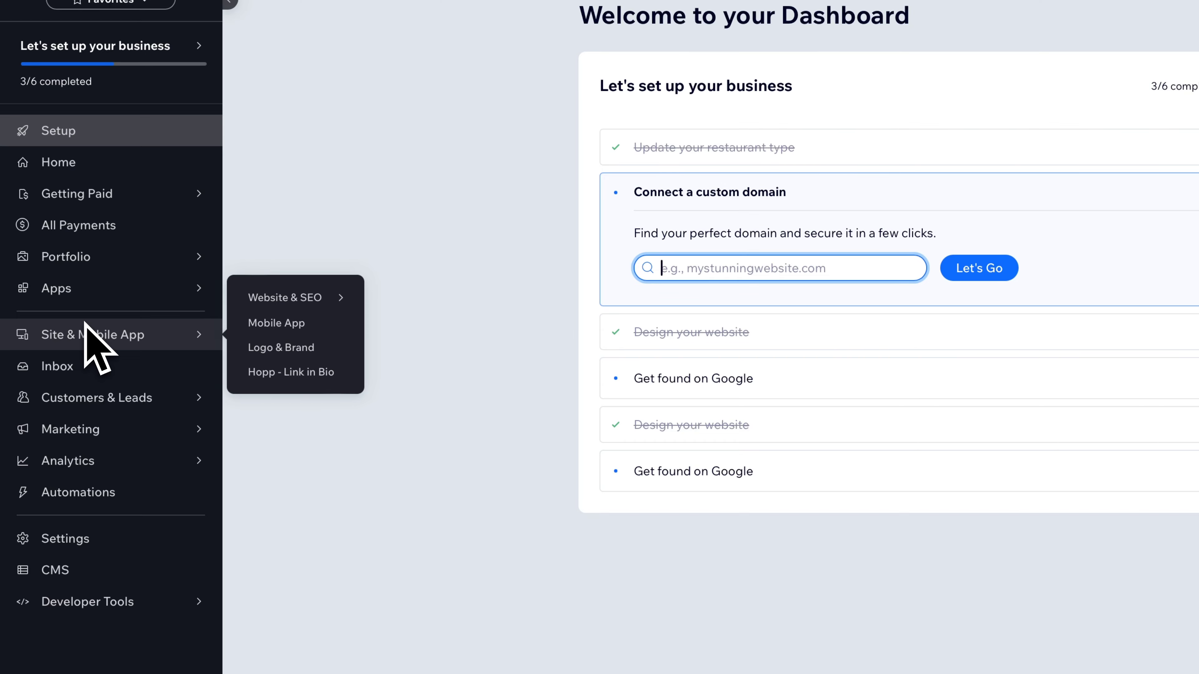
click(66, 538)
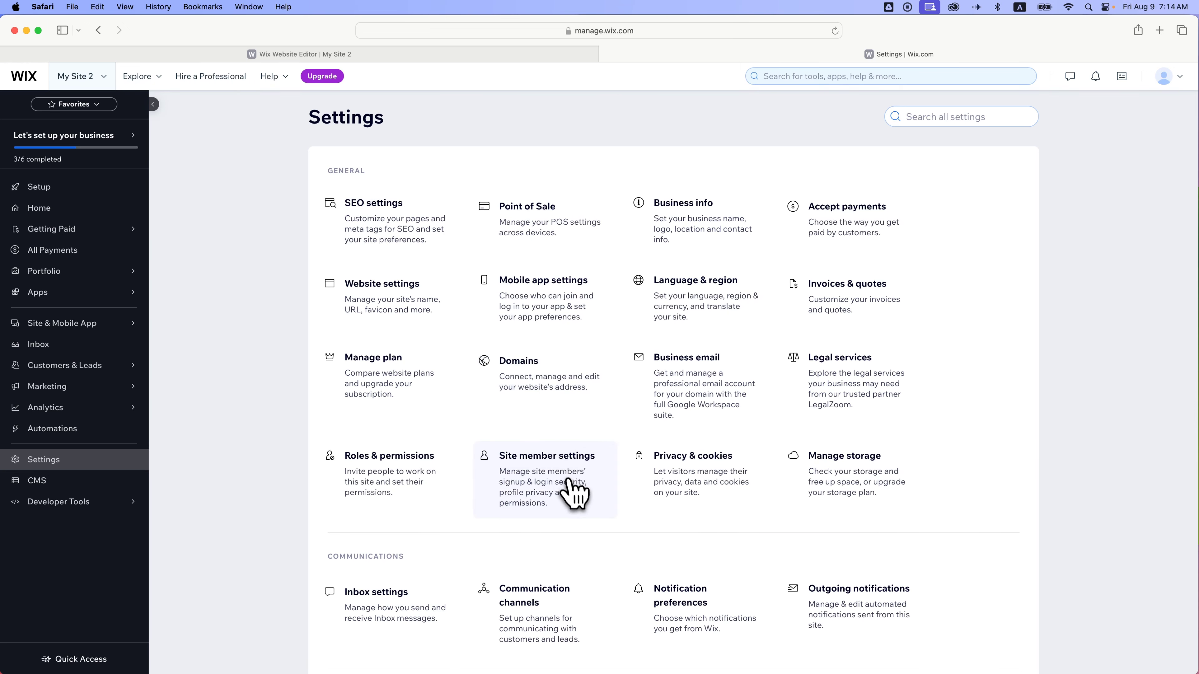
click(381, 309)
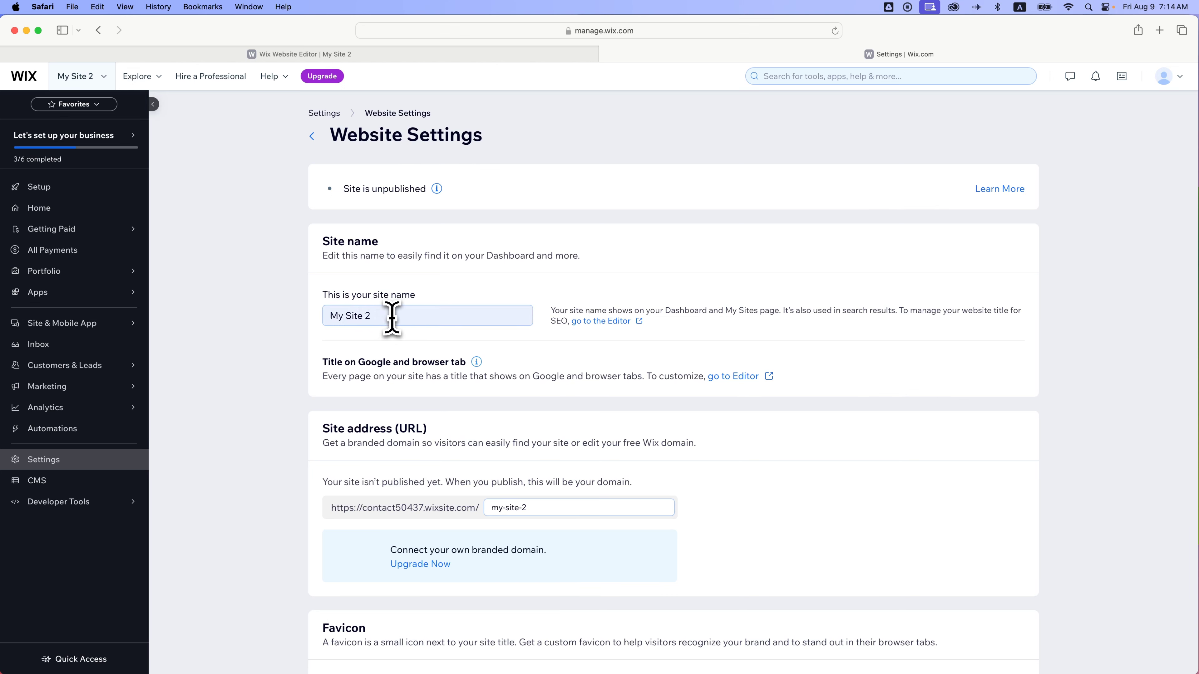
drag(392, 318, 338, 317)
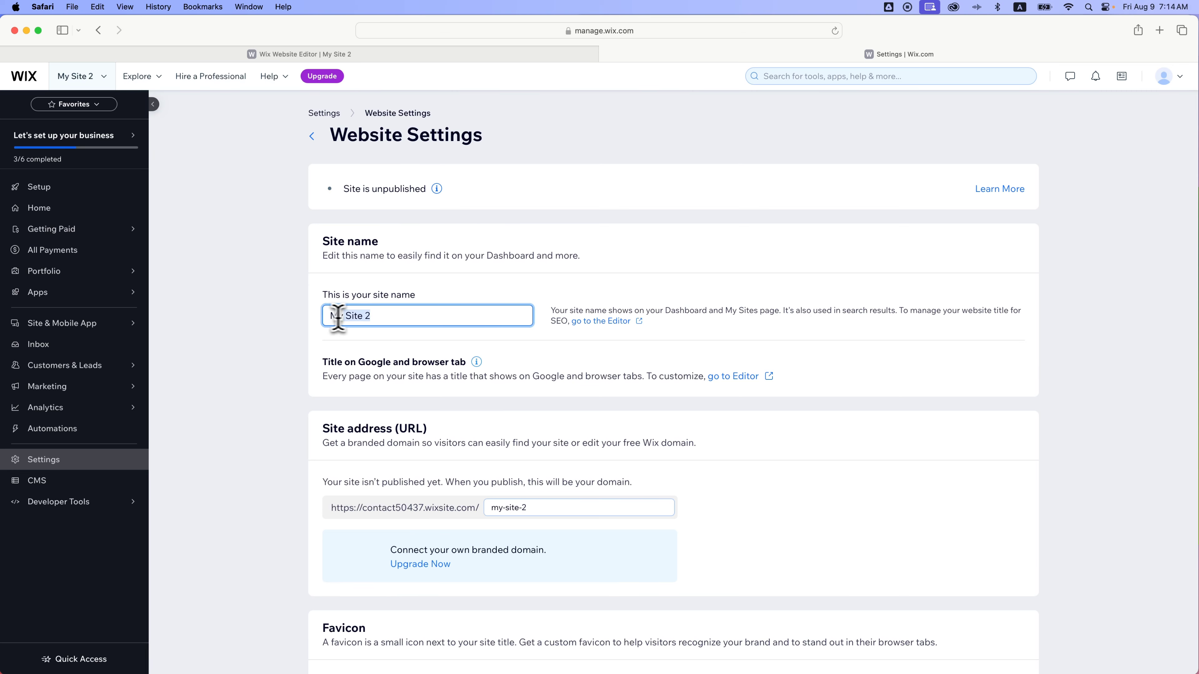
click(302, 337)
scroll(298, 342, down, 3)
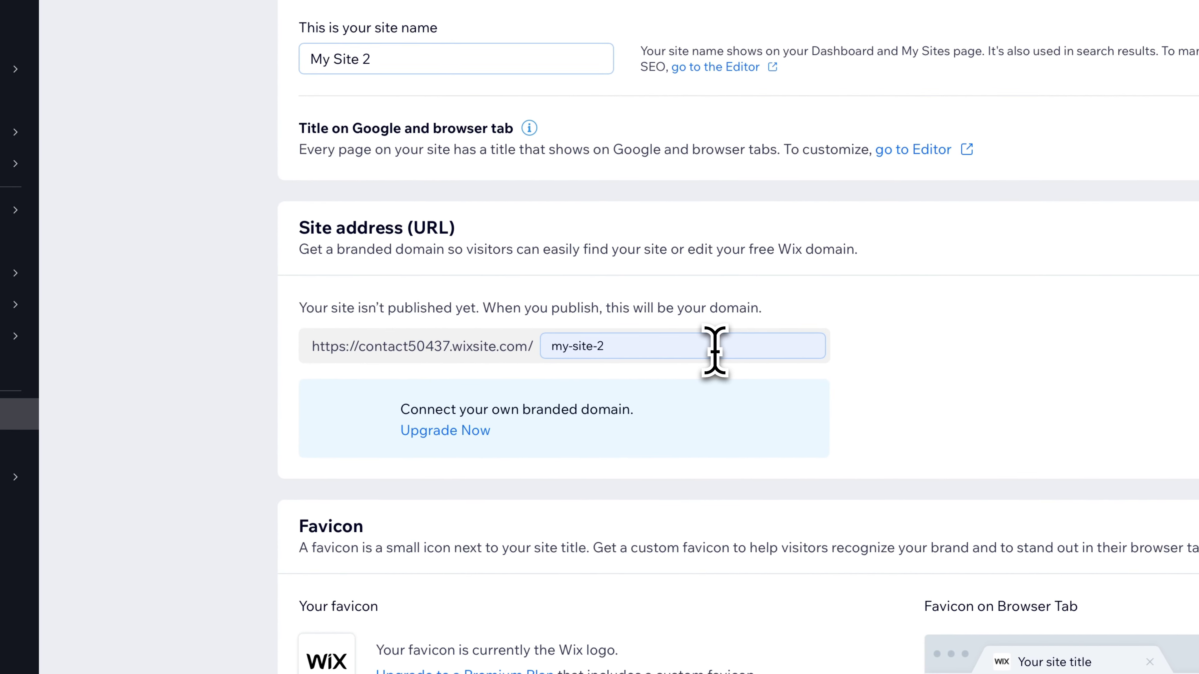
drag(646, 346, 550, 349)
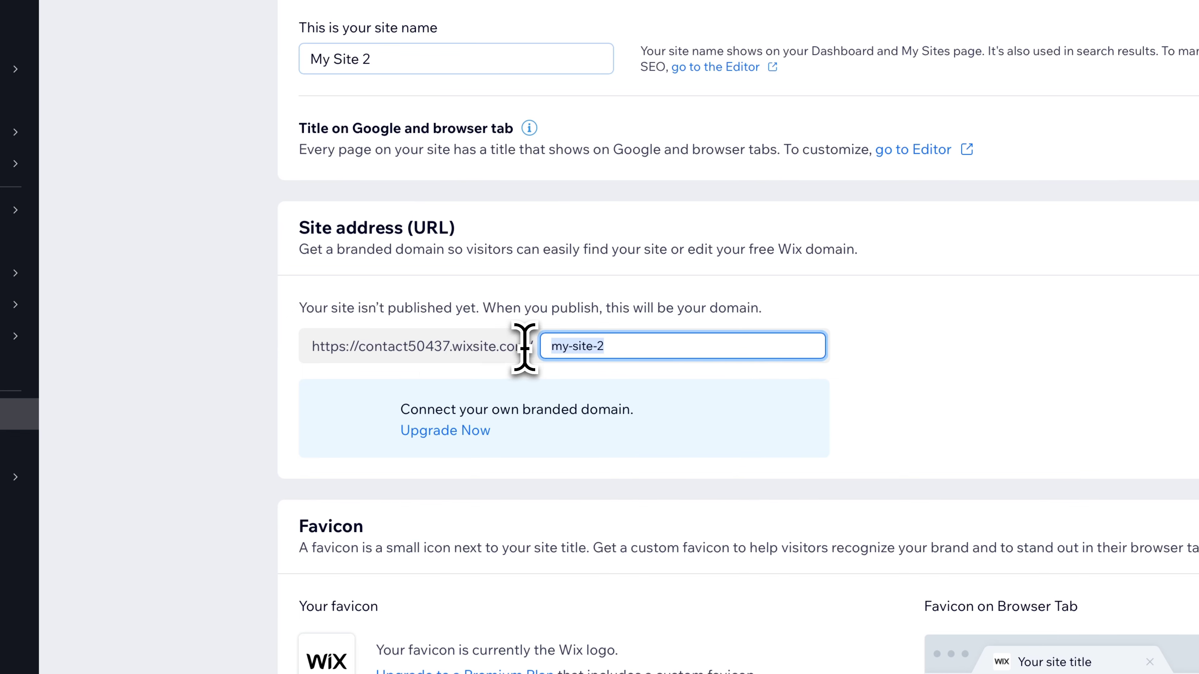
drag(451, 348, 354, 350)
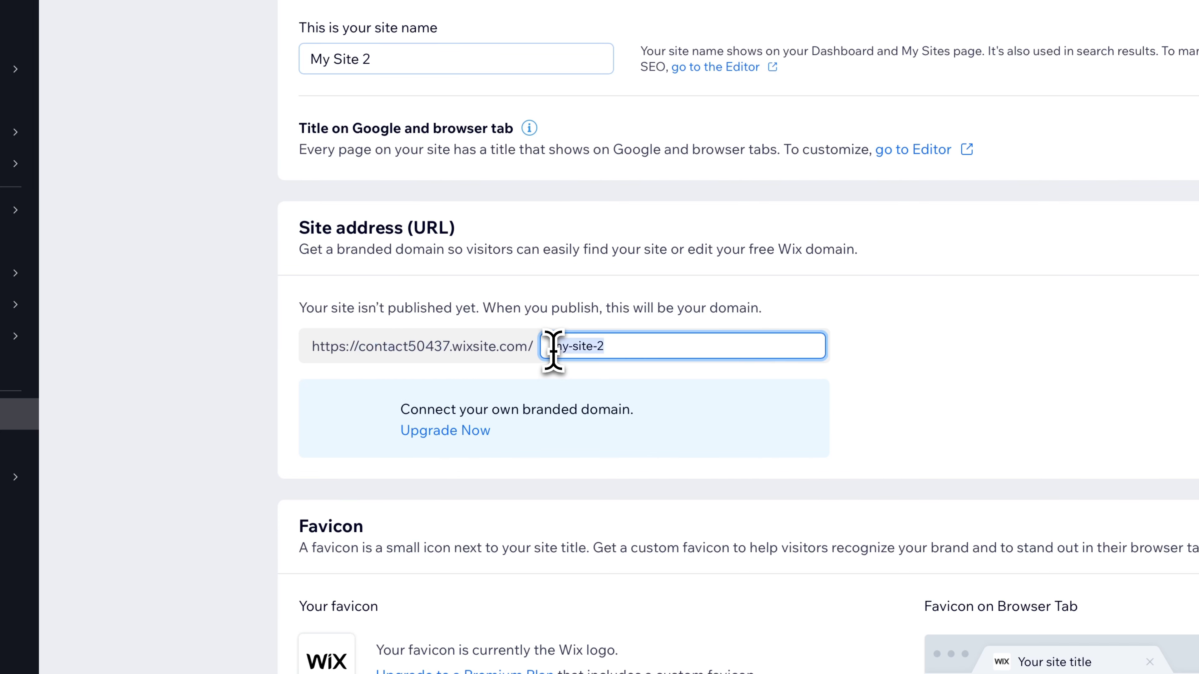
drag(550, 347, 601, 349)
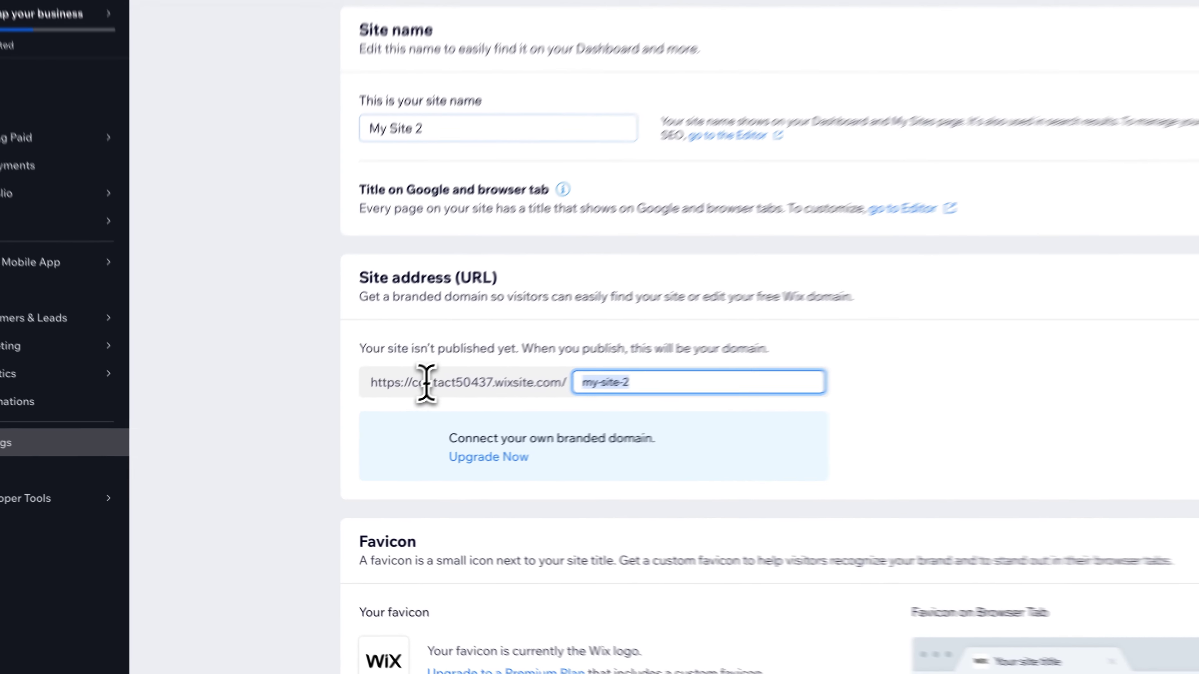
drag(373, 415, 414, 415)
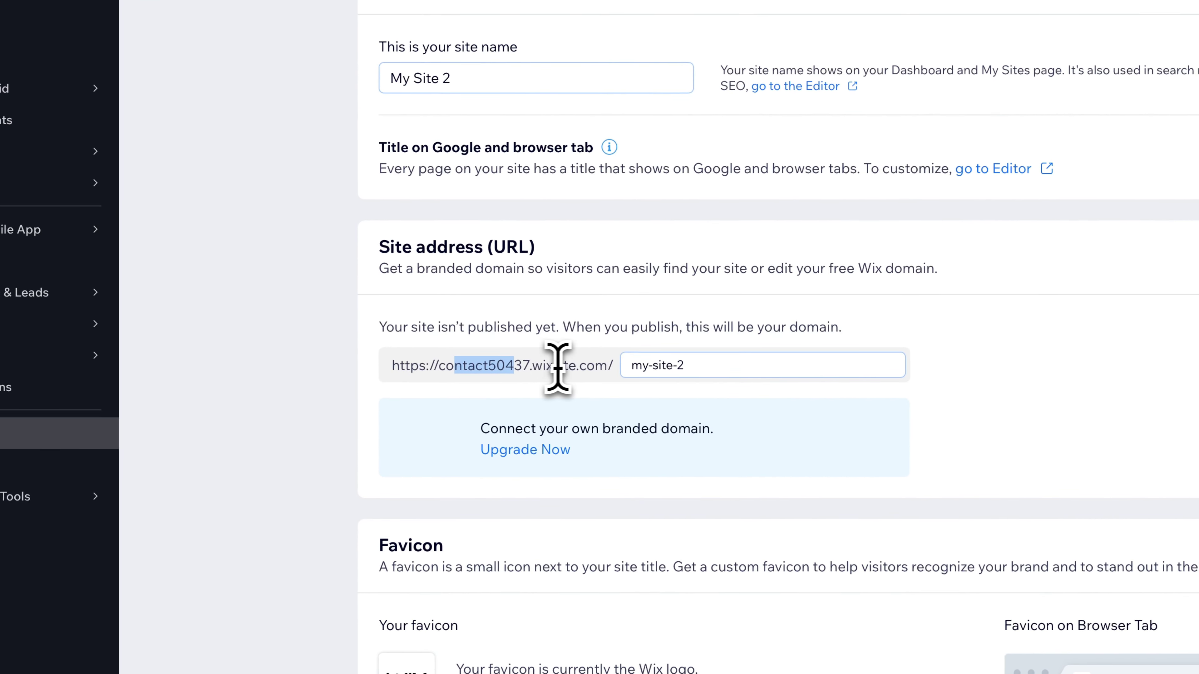
click(693, 365)
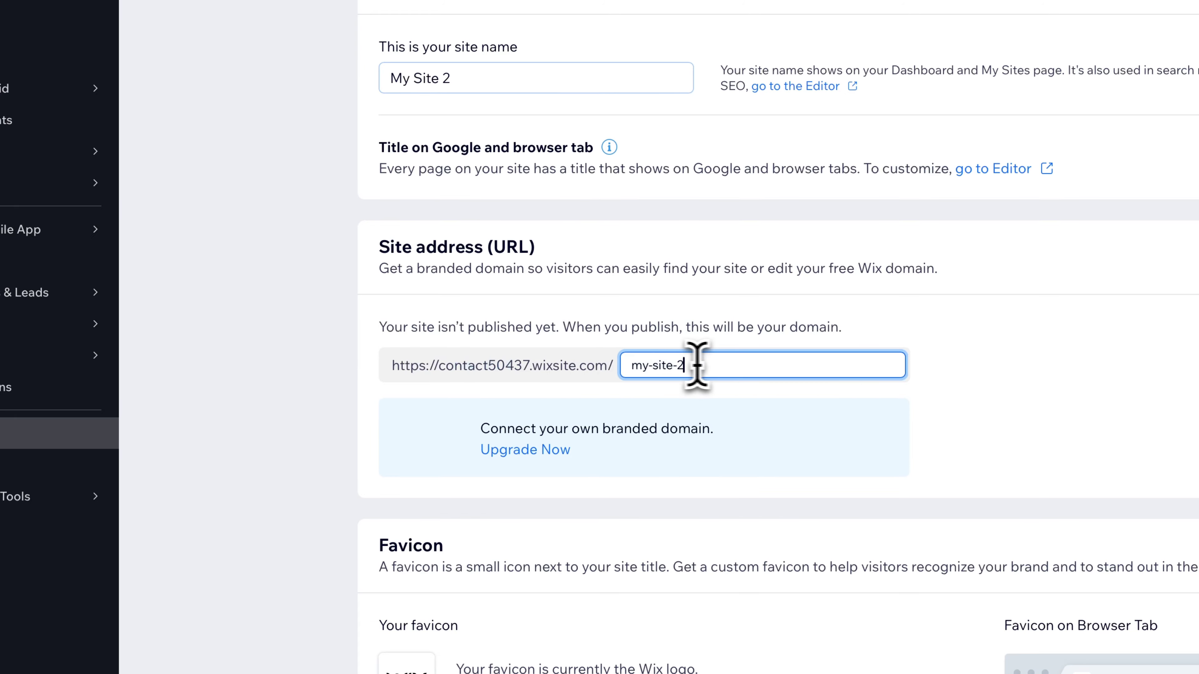
drag(692, 365, 613, 365)
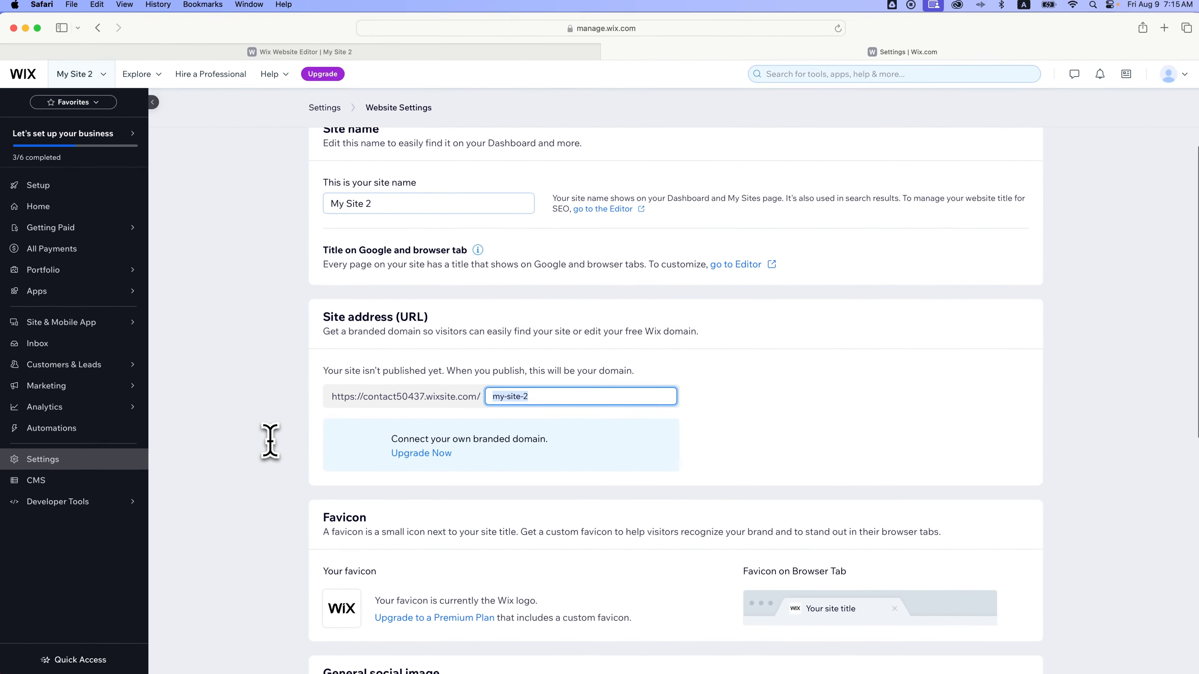
scroll(270, 440, down, 3)
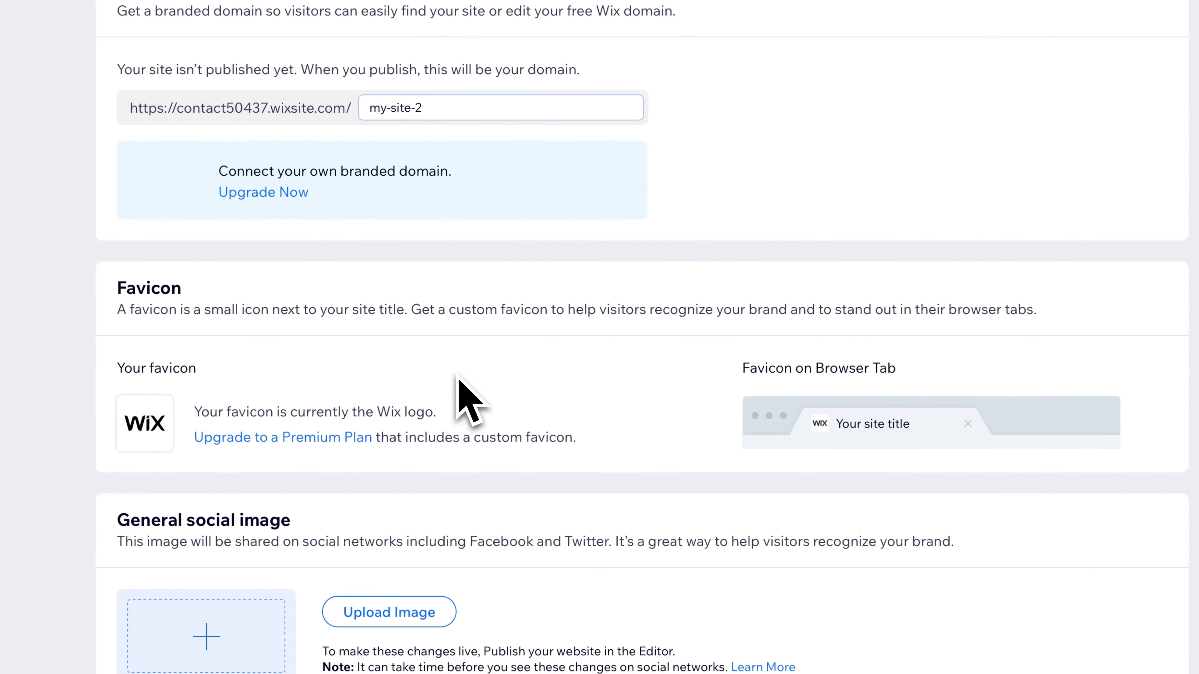
scroll(470, 401, down, 5)
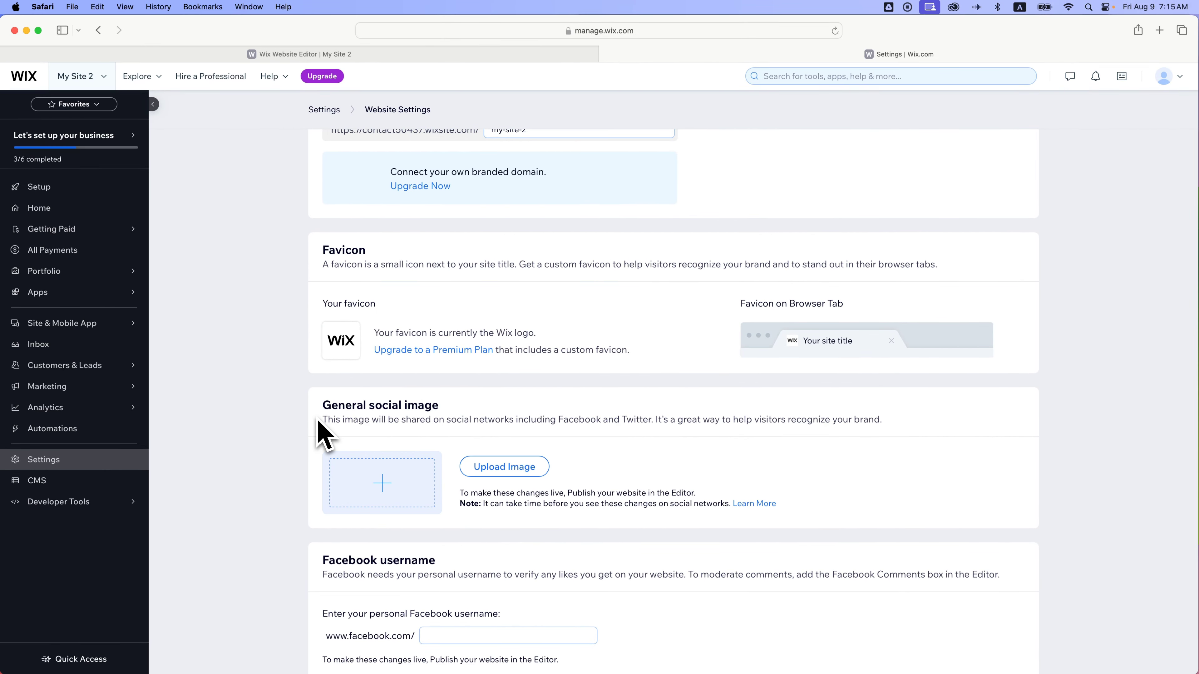
scroll(313, 422, down, 5)
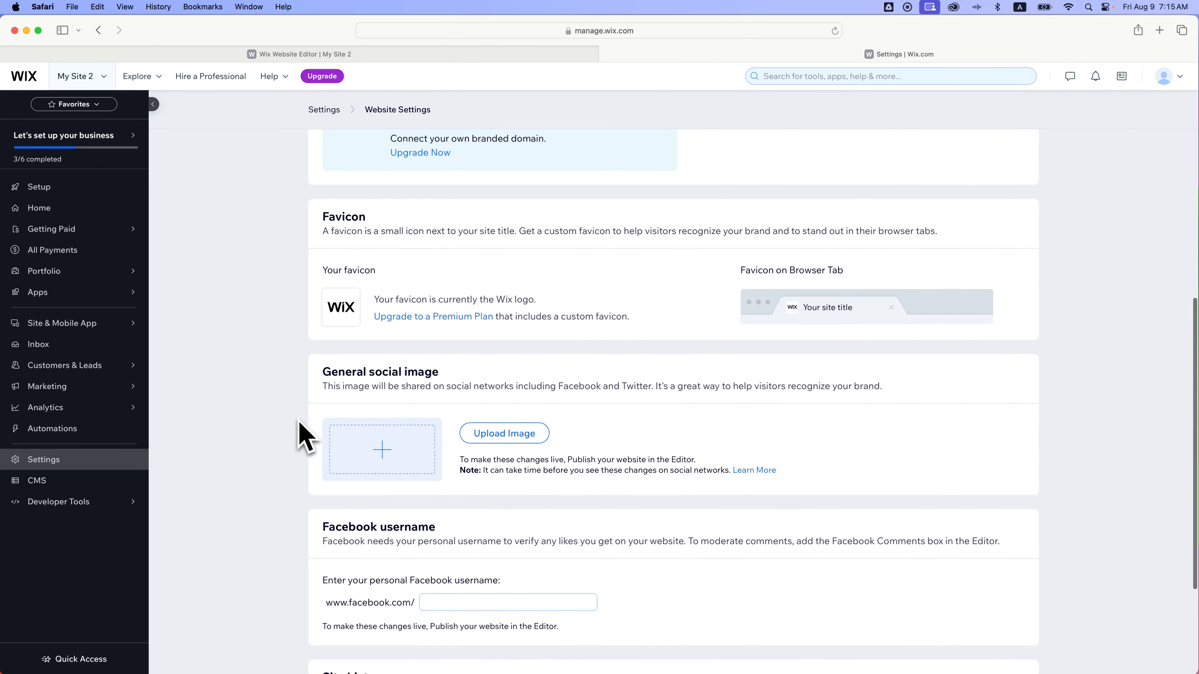
scroll(289, 468, up, 12)
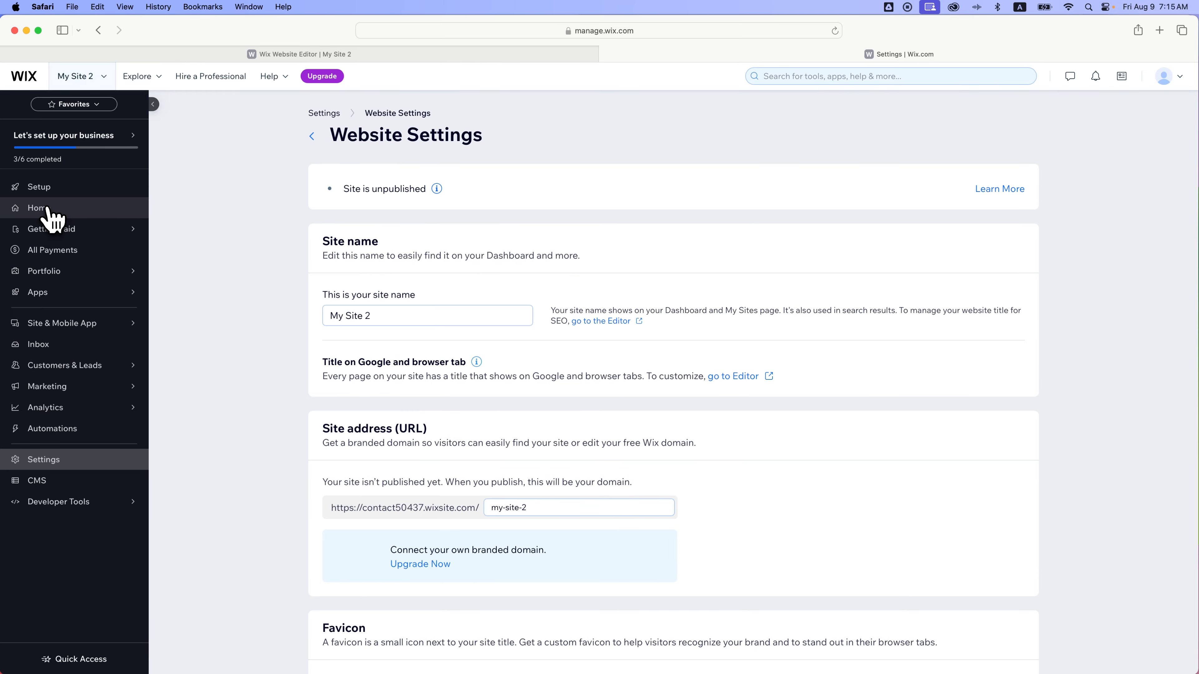
Go to the dashboard Home, then return to the Website Editor showing the Home page
click(52, 218)
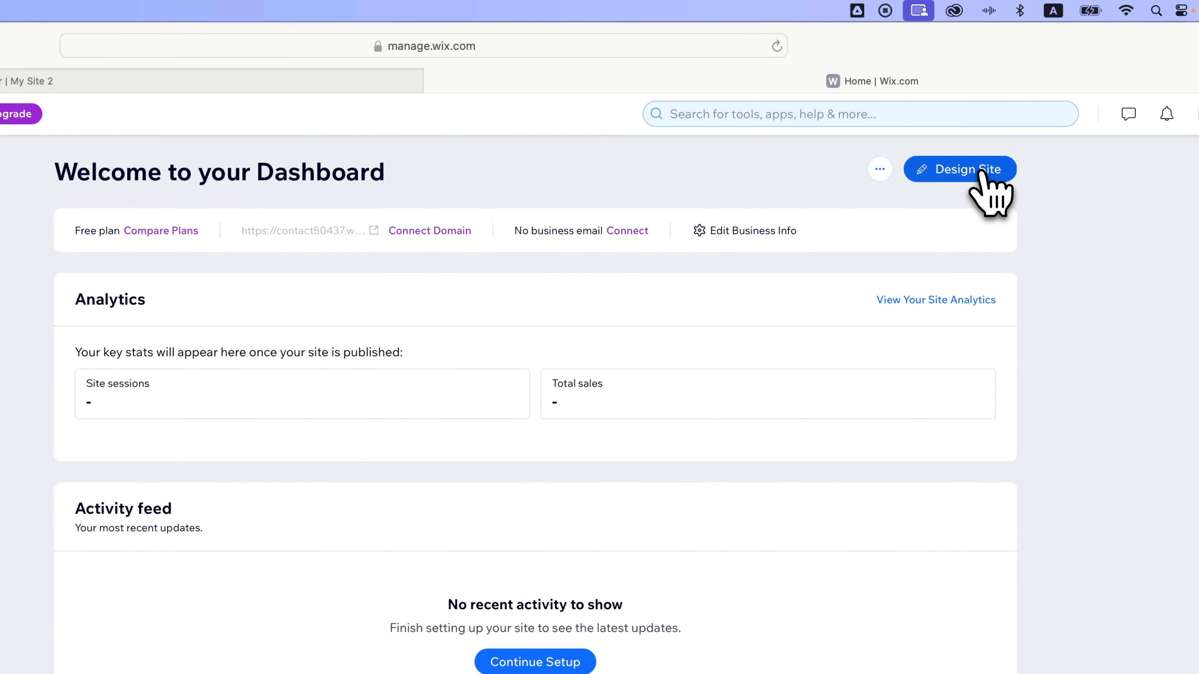
mouse_move(150, 83)
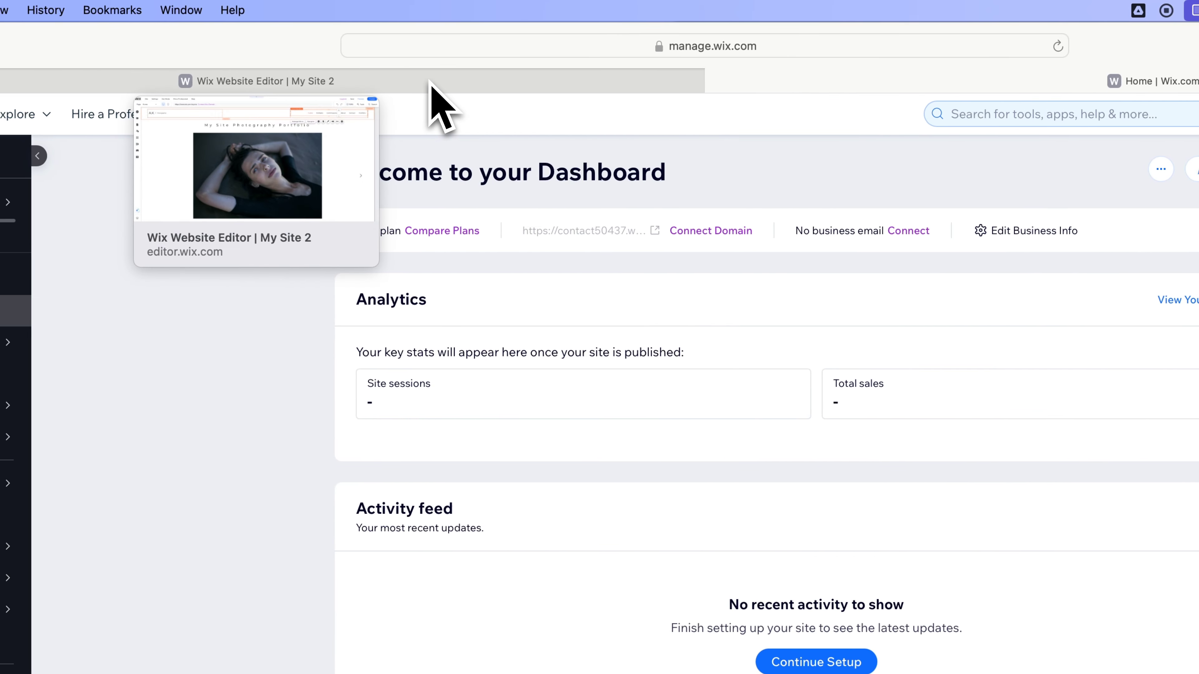
click(431, 83)
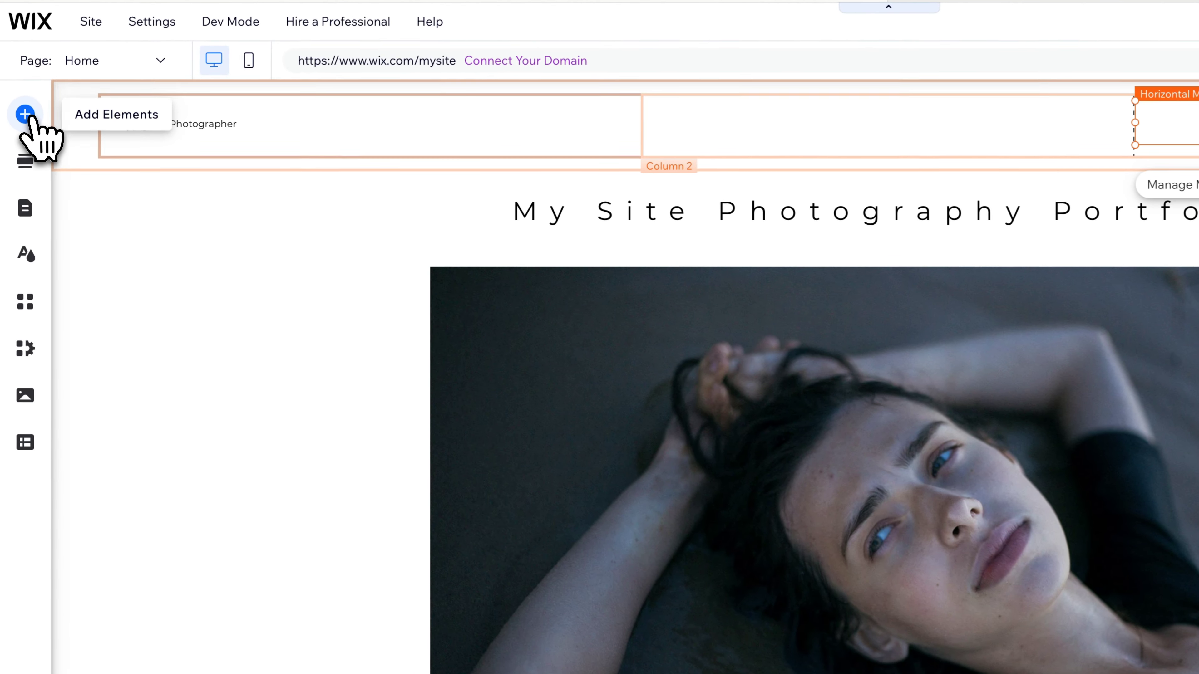
Browse button presets, then list Team section layouts like 'Our Team' and 'Meet the Team'
click(17, 138)
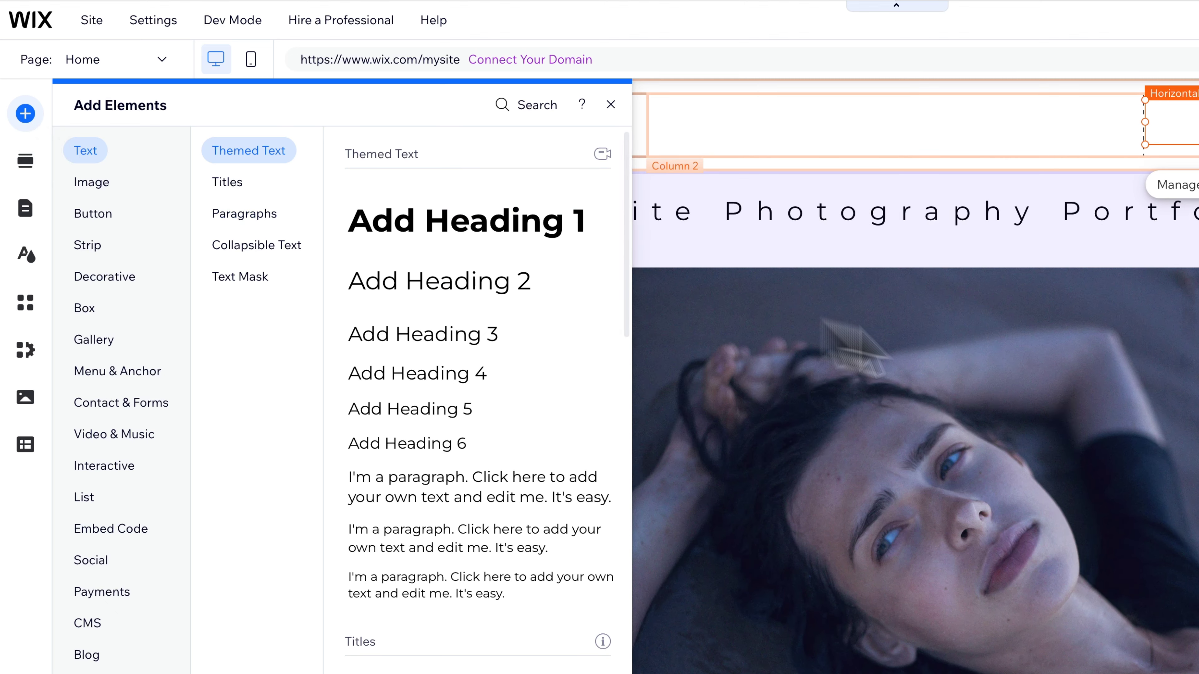
click(88, 213)
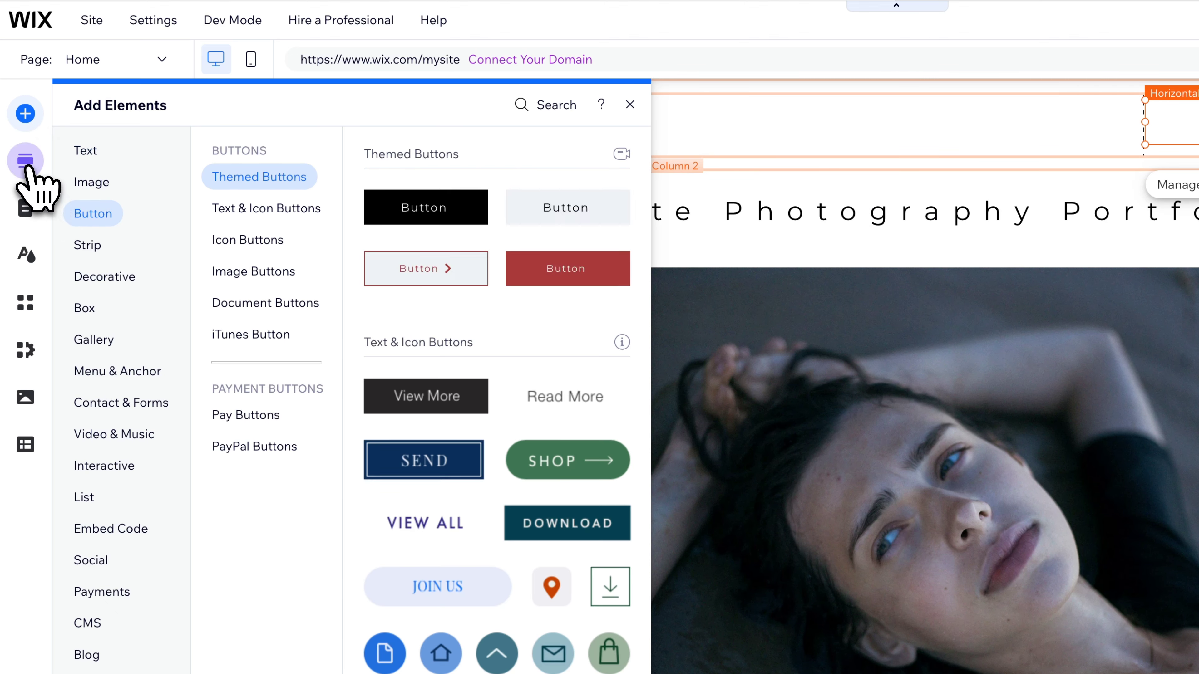
click(26, 161)
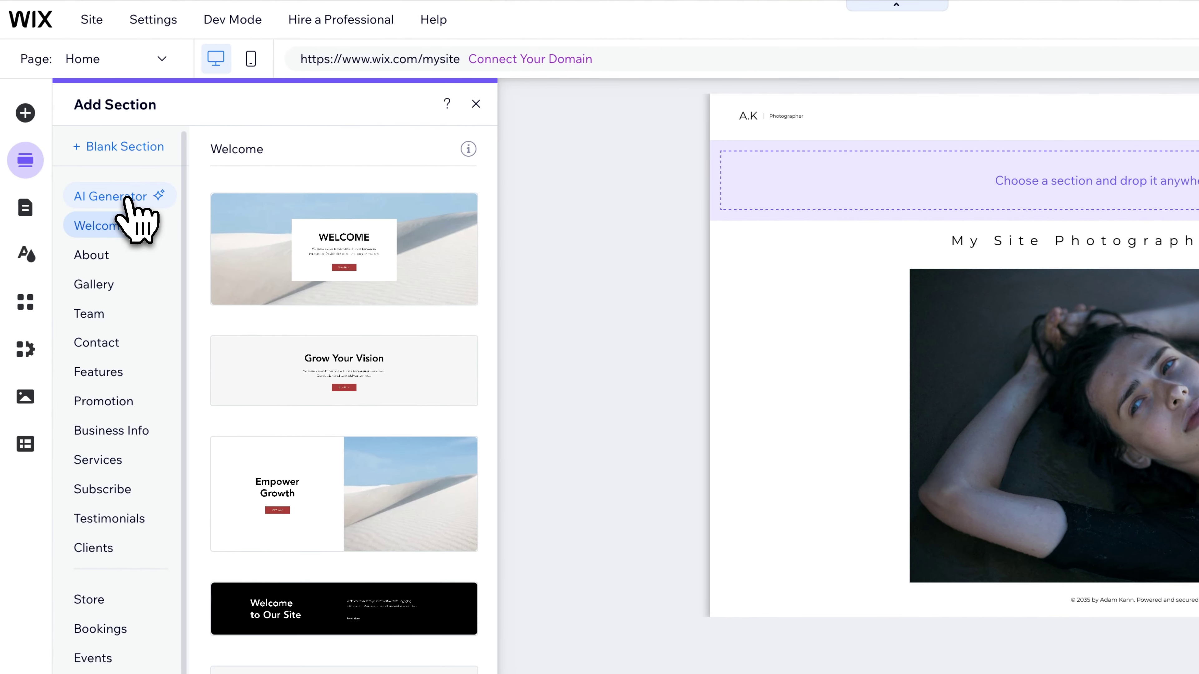
click(97, 318)
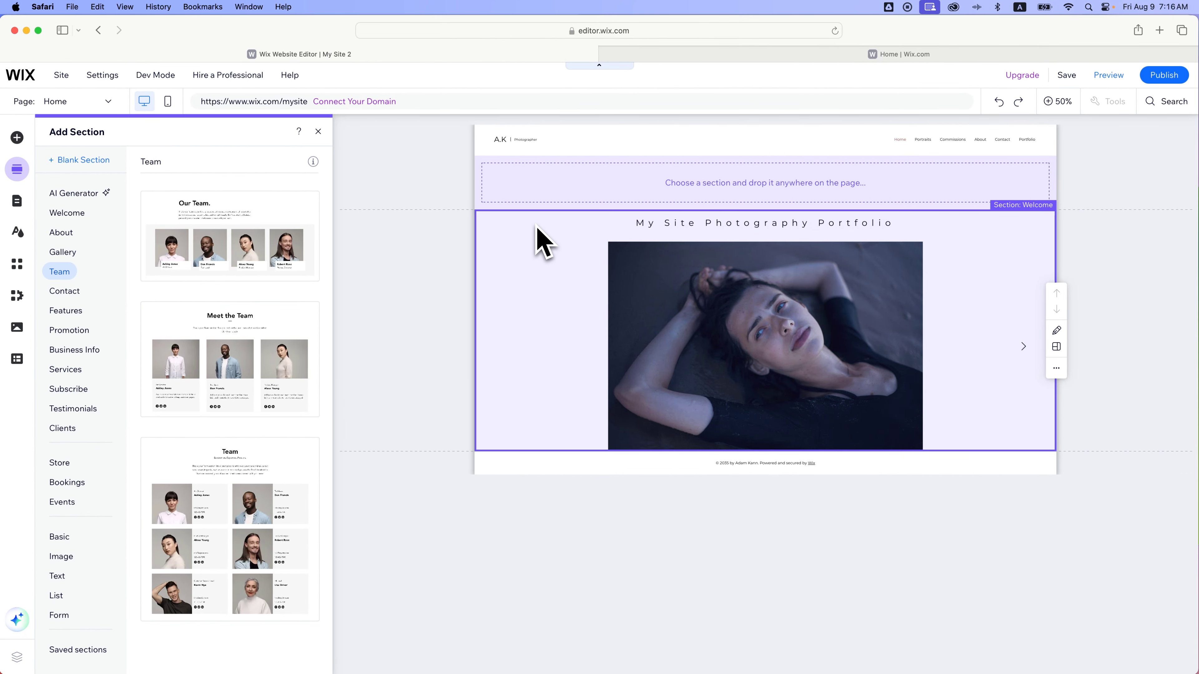
Open the Home page's settings and review its Layout, Permissions and SEO basics tabs
click(23, 204)
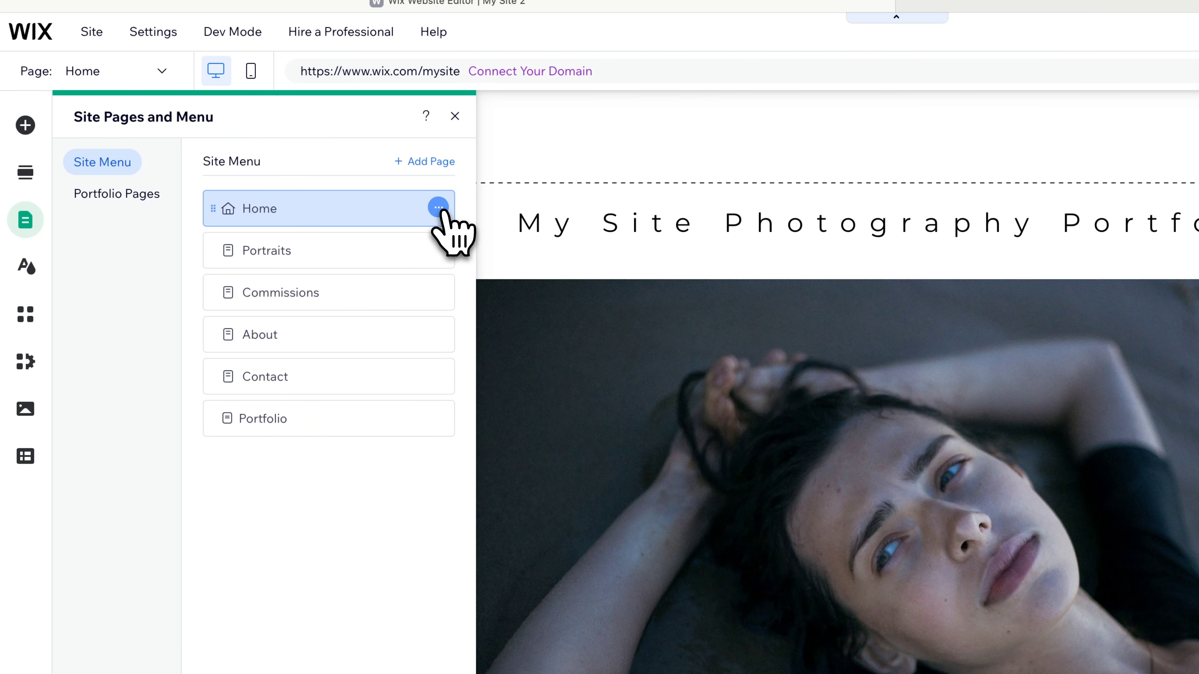
click(439, 209)
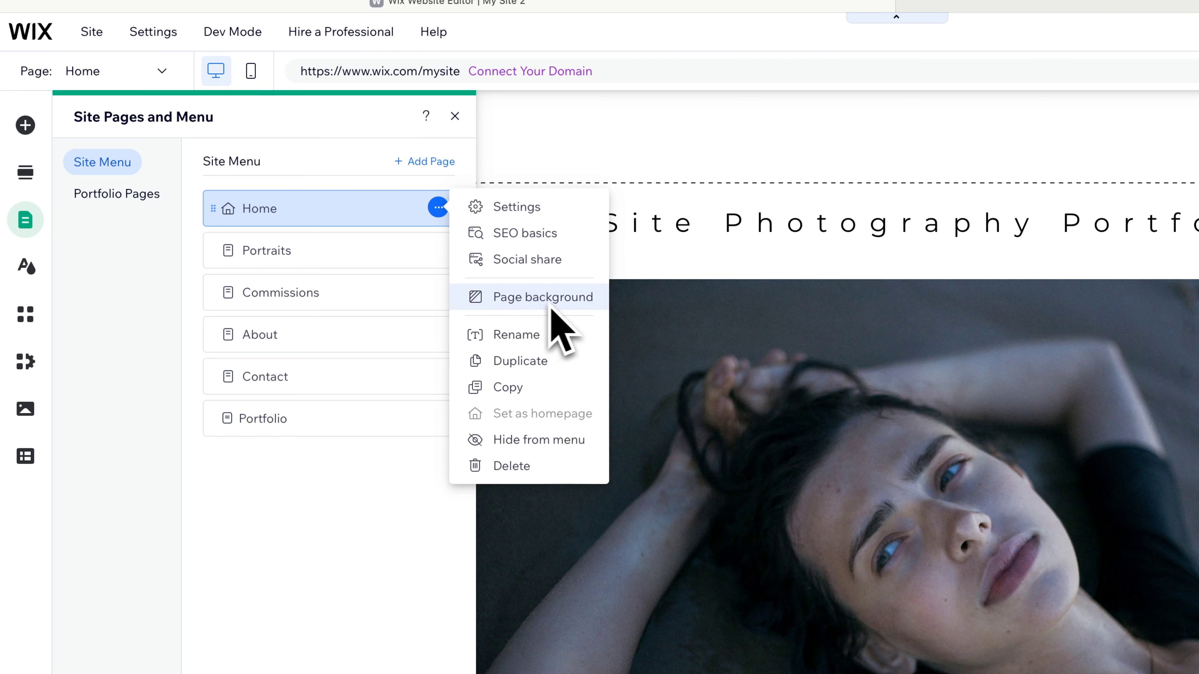
click(517, 208)
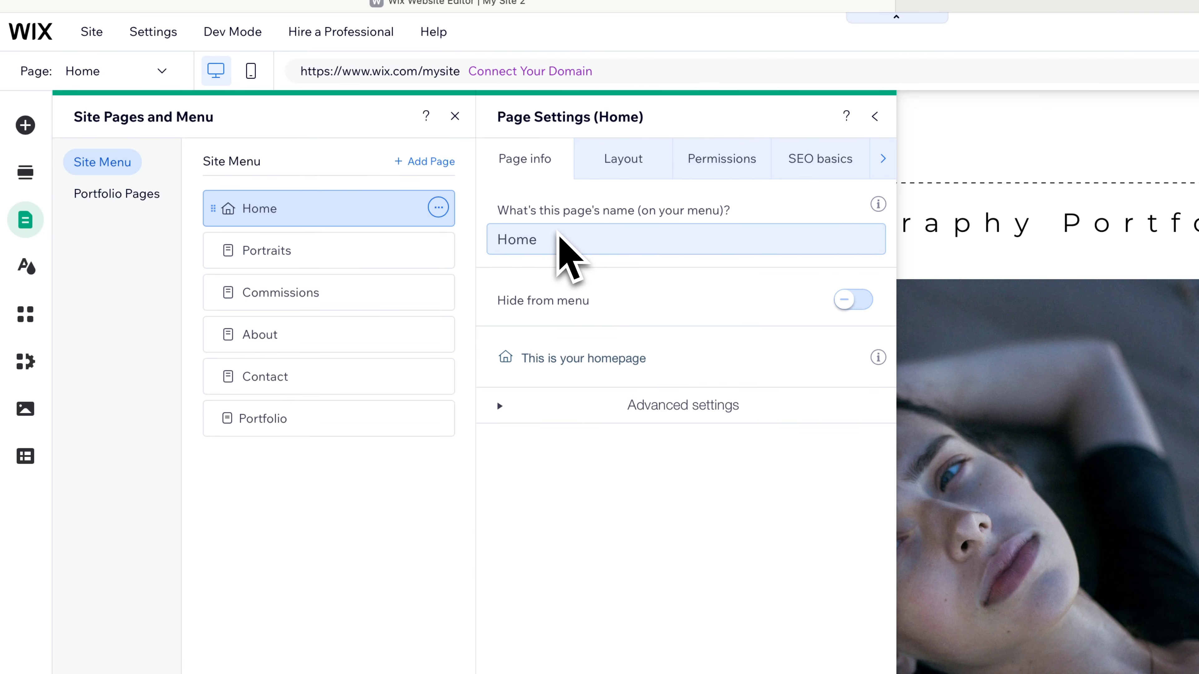
click(631, 162)
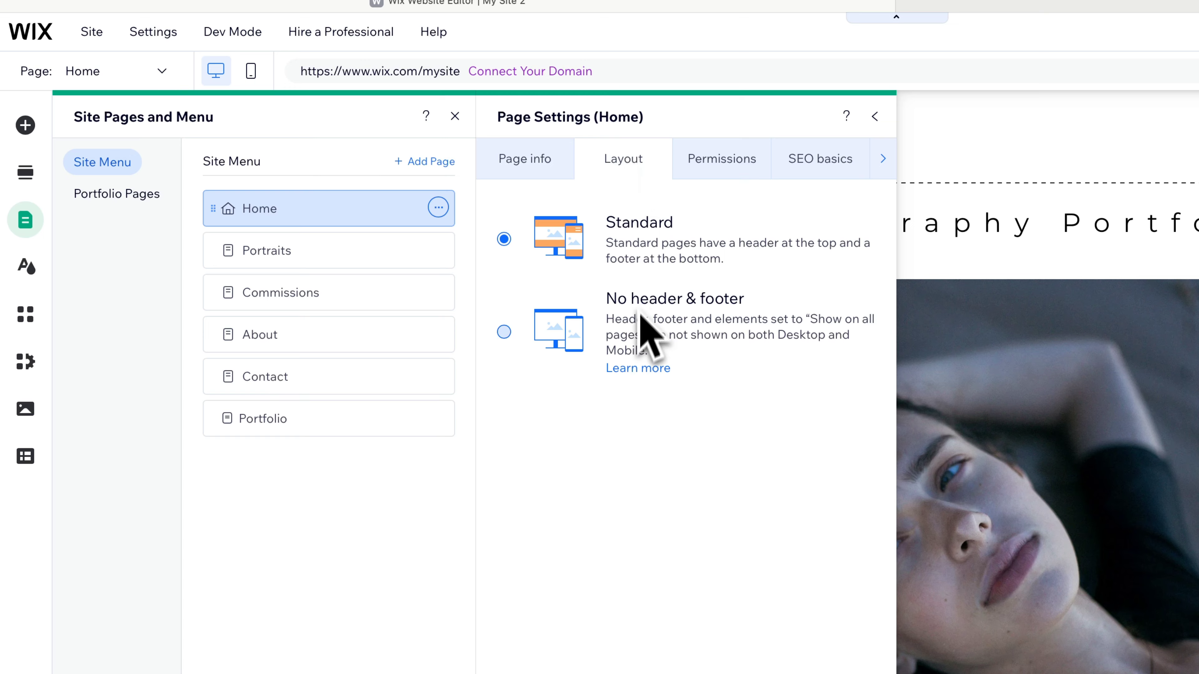
click(760, 163)
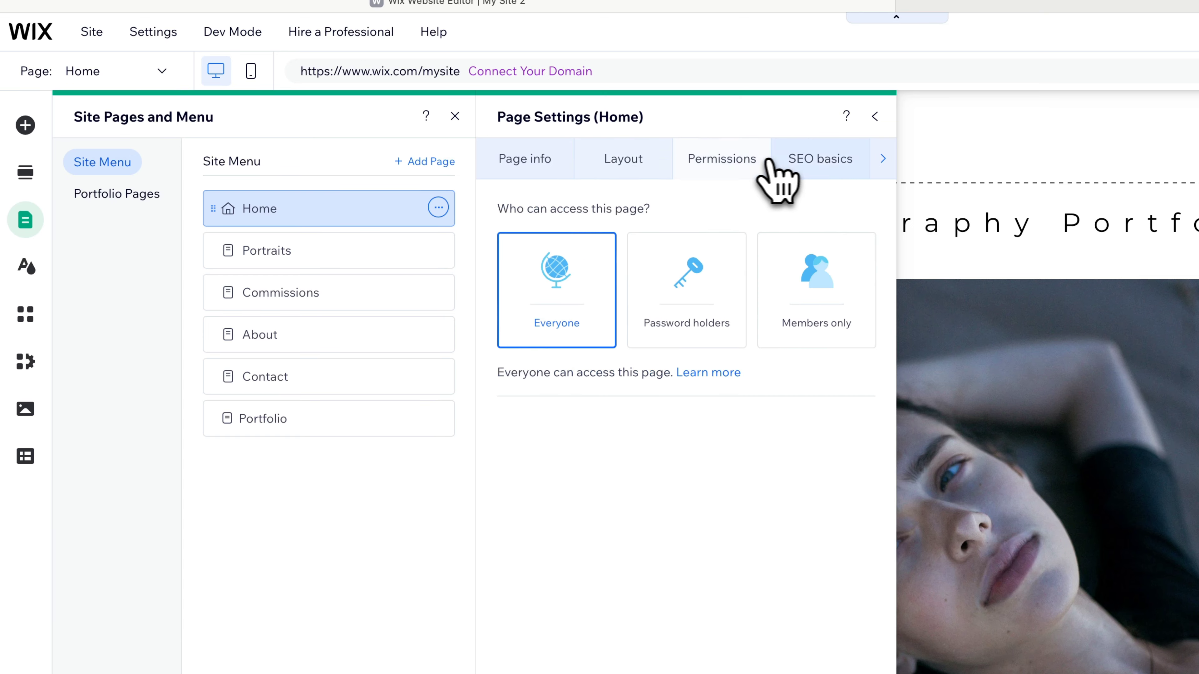
click(826, 161)
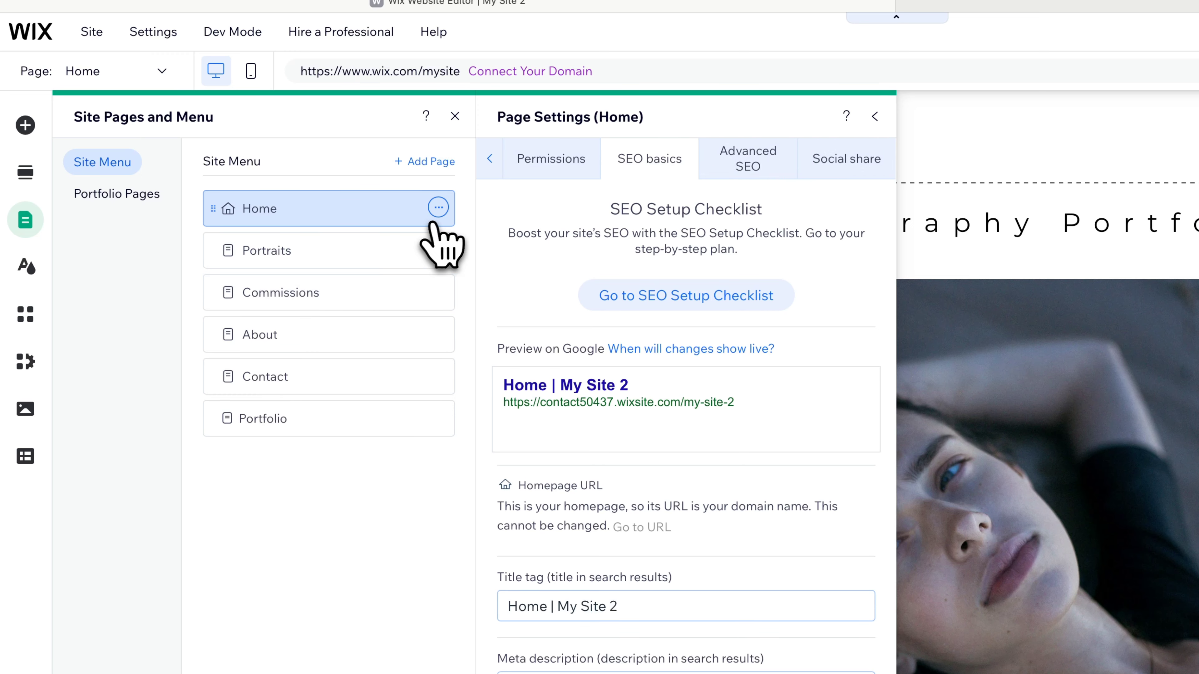
Check the Site Design text theme, confirming Montserrat for headings and paragraphs
click(26, 267)
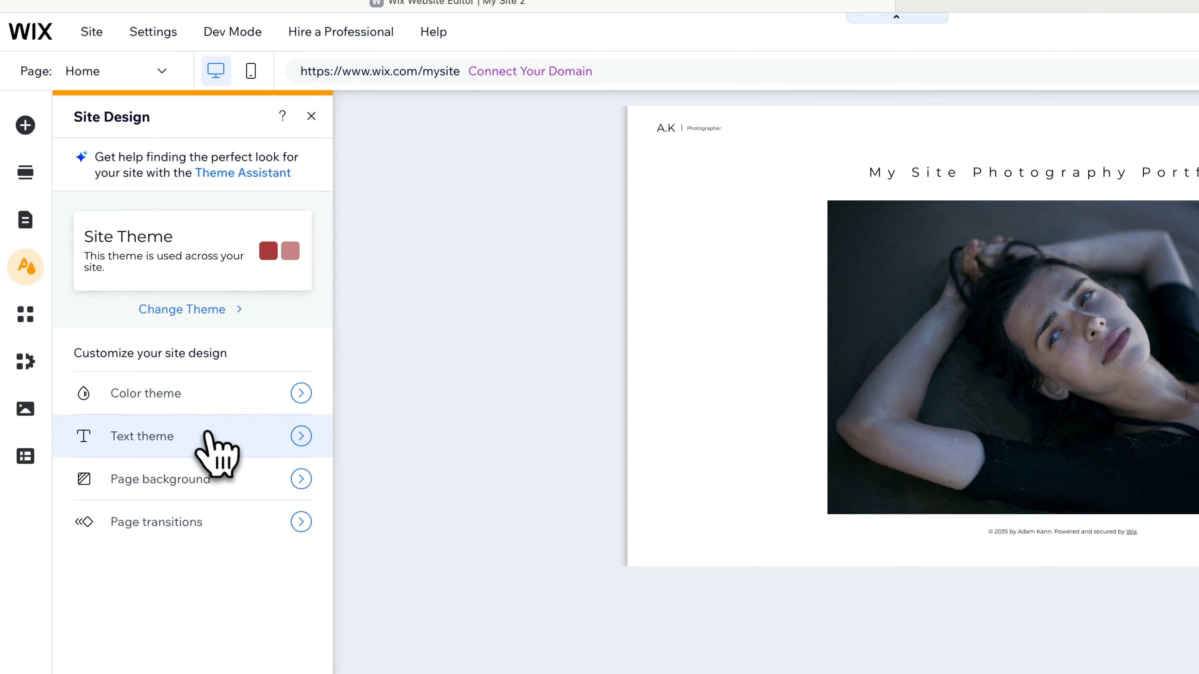
click(301, 435)
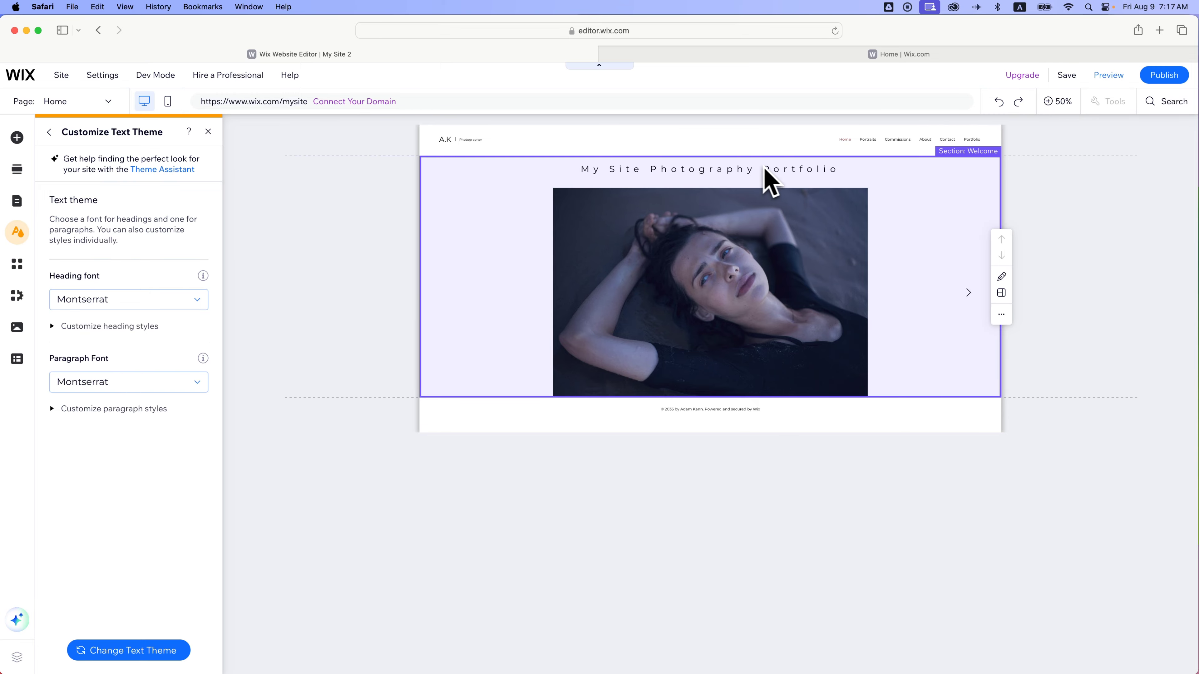
At 100% zoom, start editing the 'My Site Photography Portfolio' heading text
click(1058, 102)
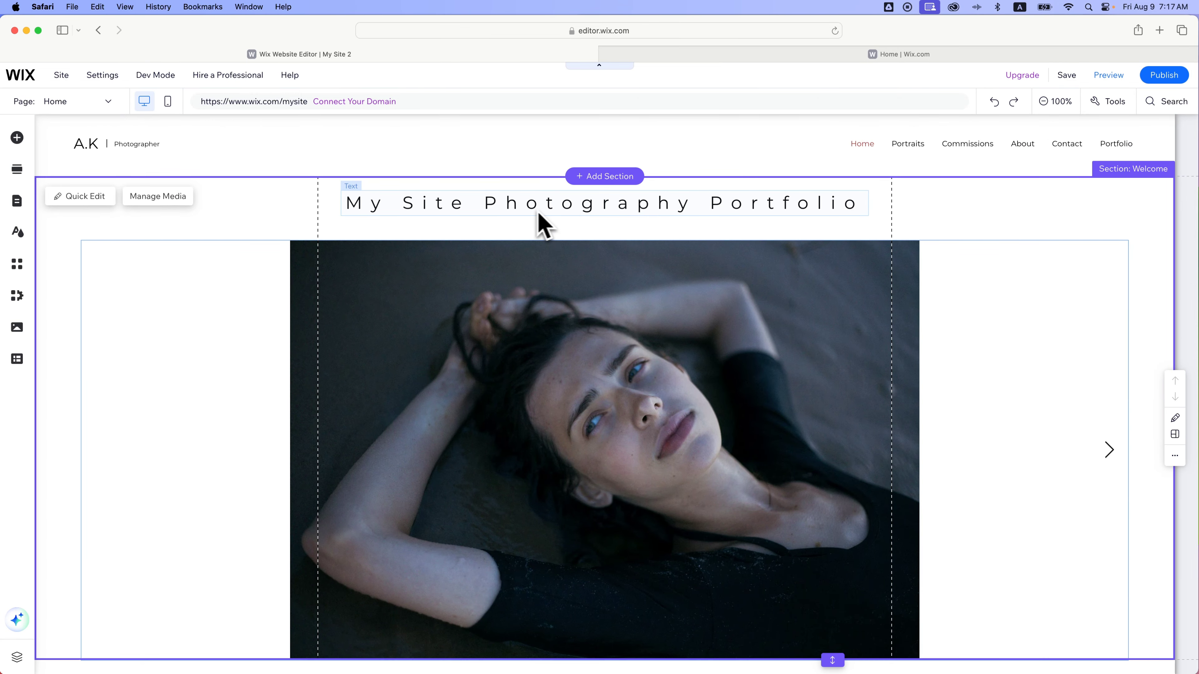
click(530, 212)
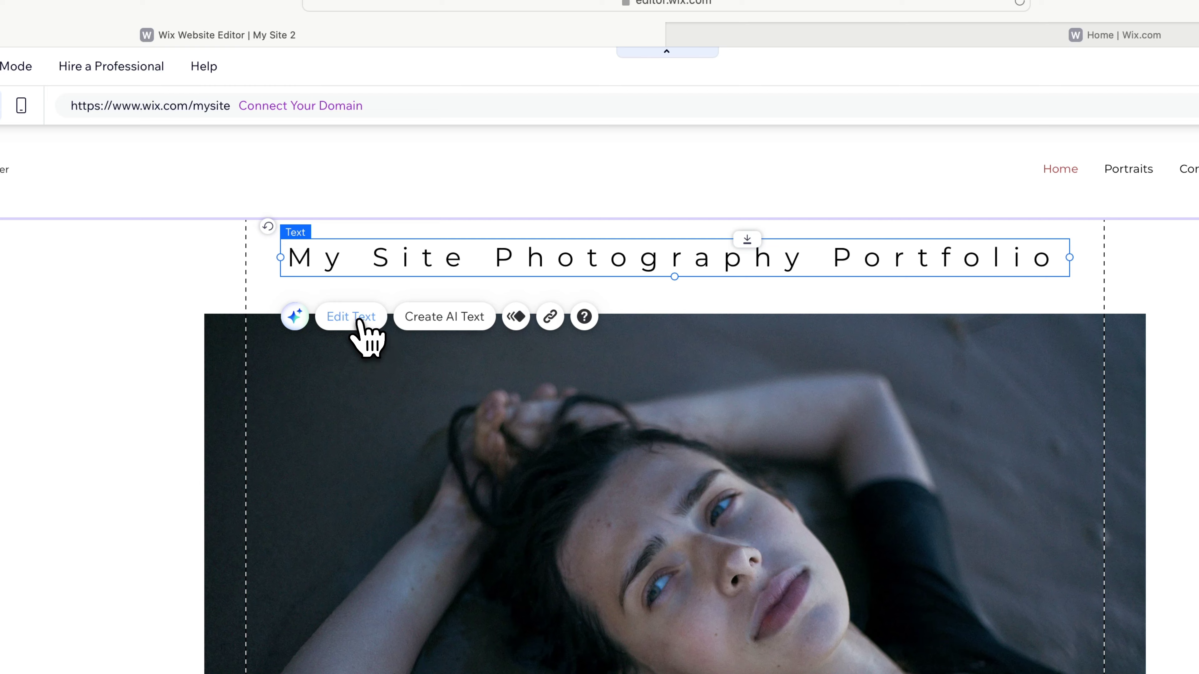
click(358, 321)
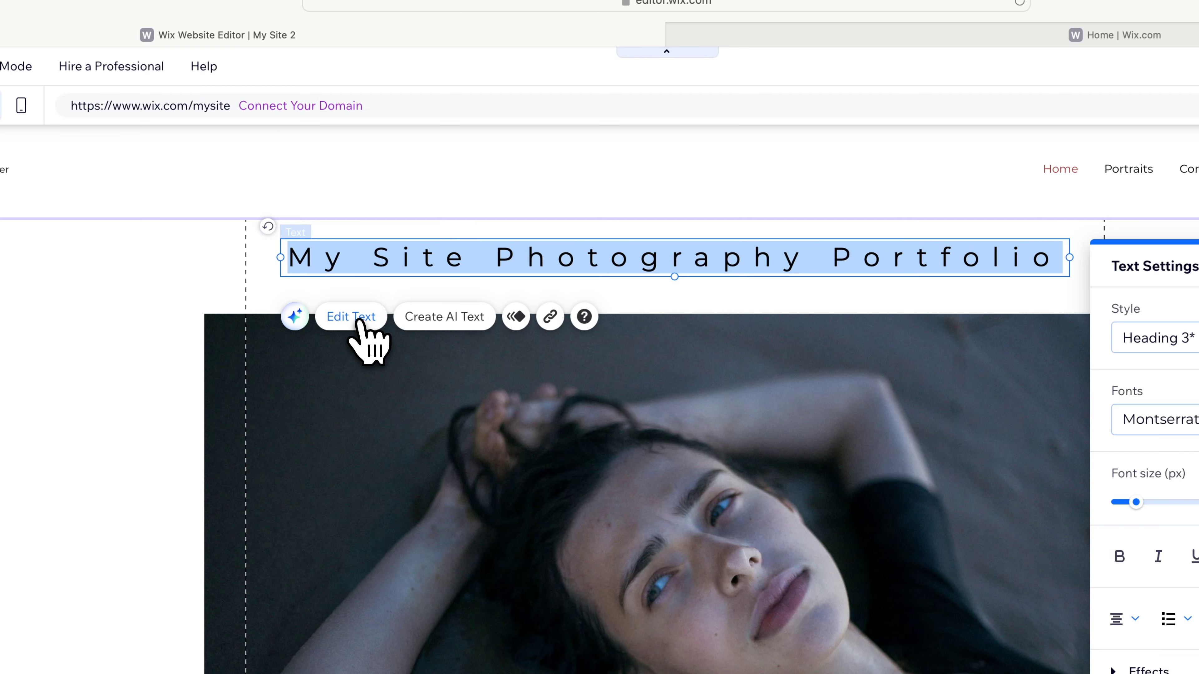
drag(507, 257, 726, 261)
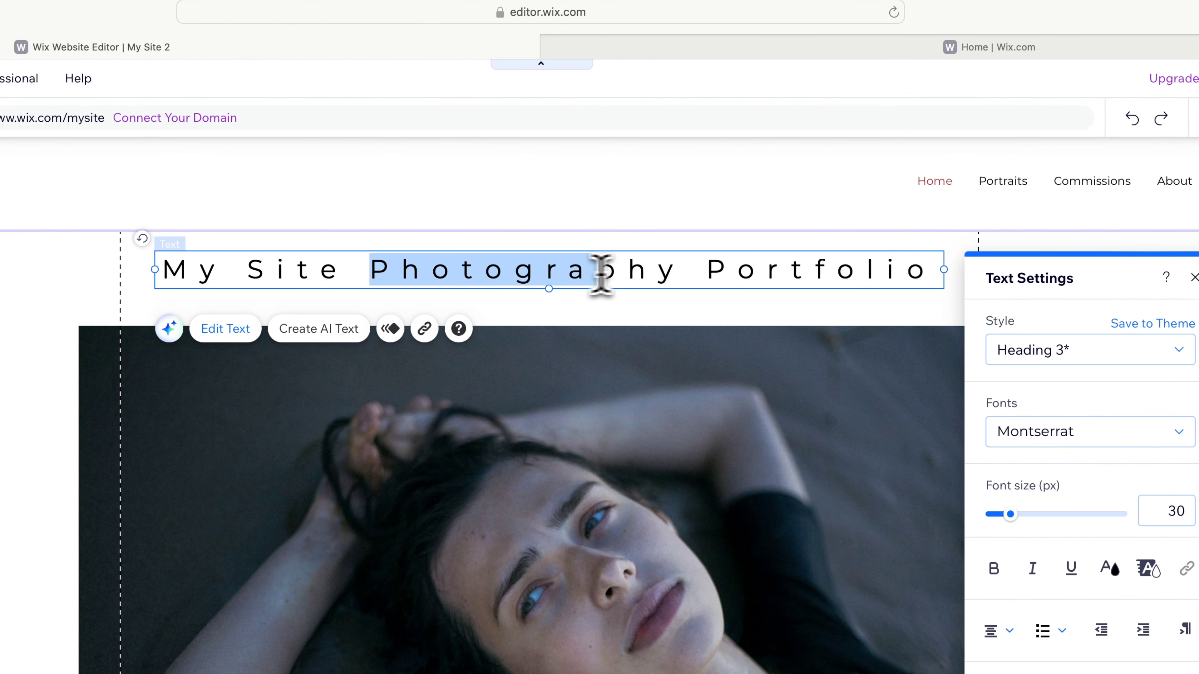
drag(601, 273, 713, 273)
click(732, 273)
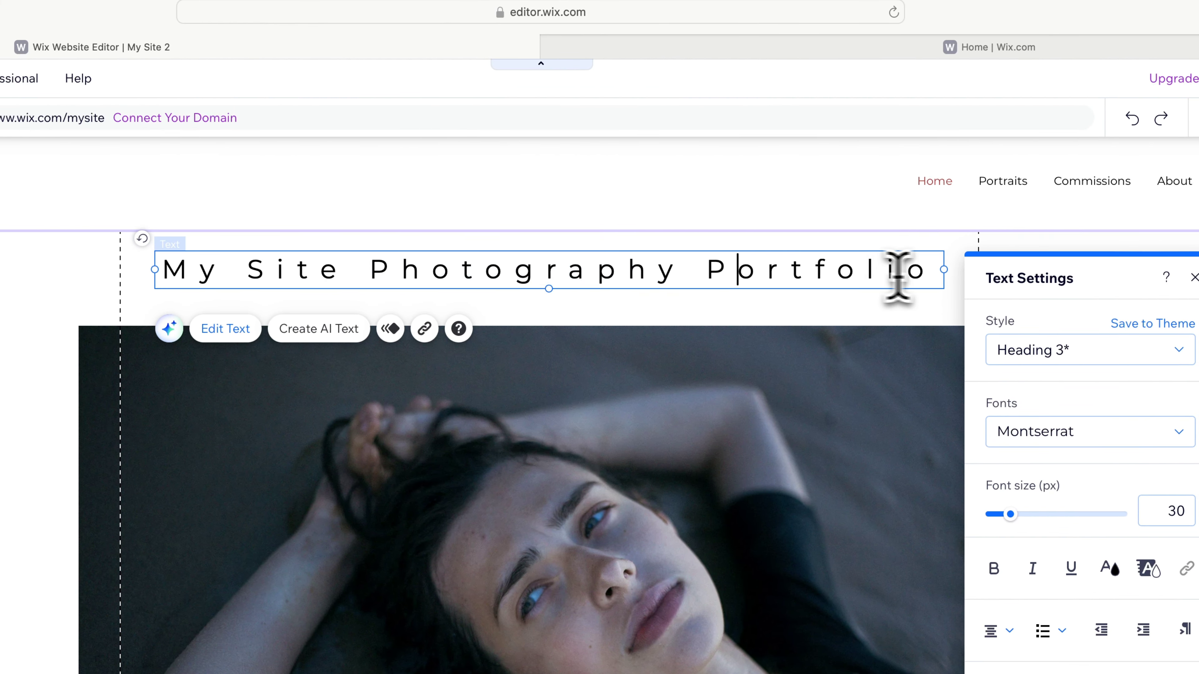
Apply Heading 3 (Montserrat, 30px) to the whole title, leaving it non-bold
drag(937, 272, 74, 270)
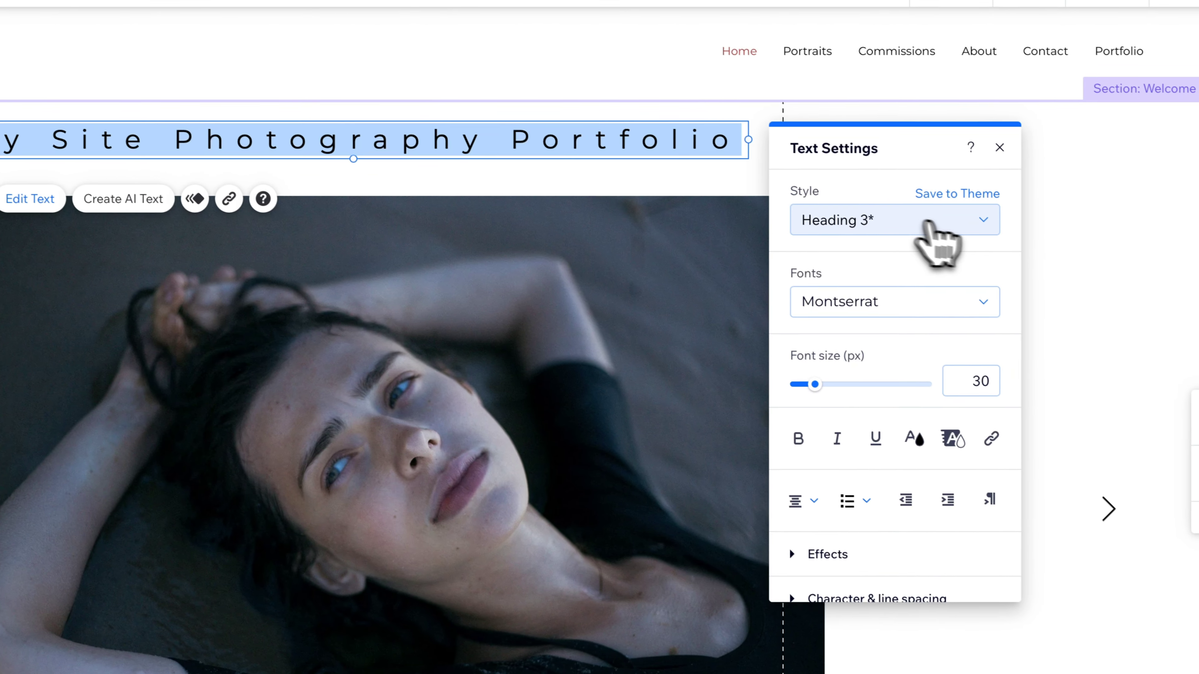
click(982, 228)
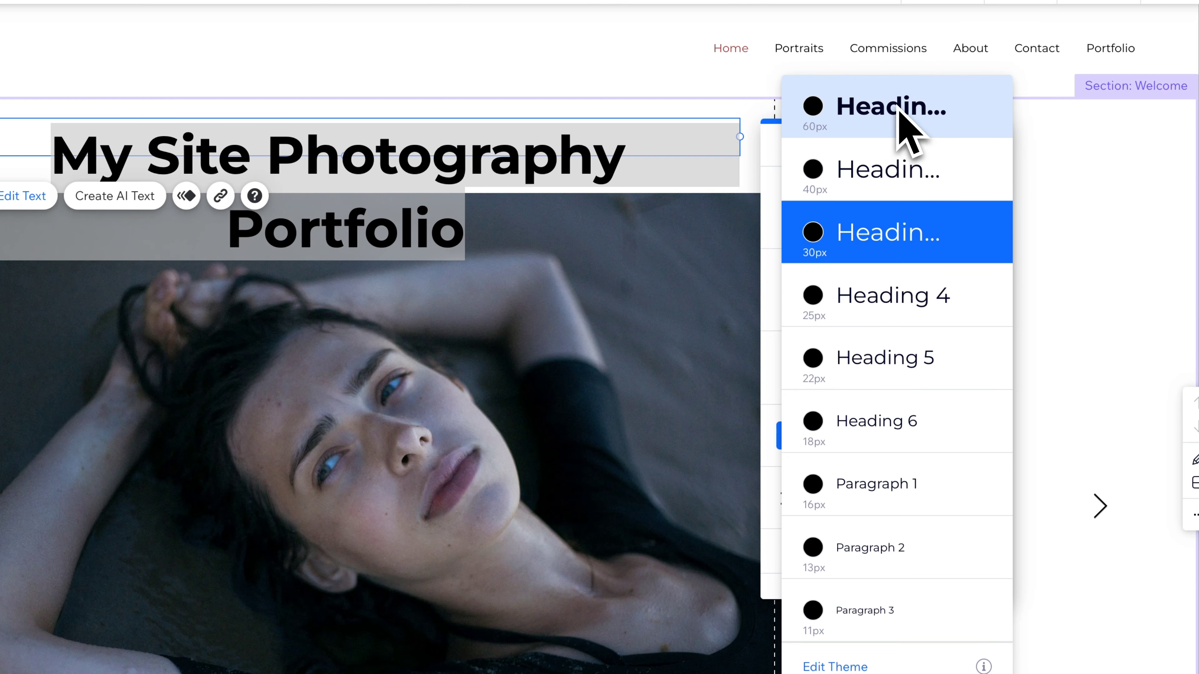
click(810, 232)
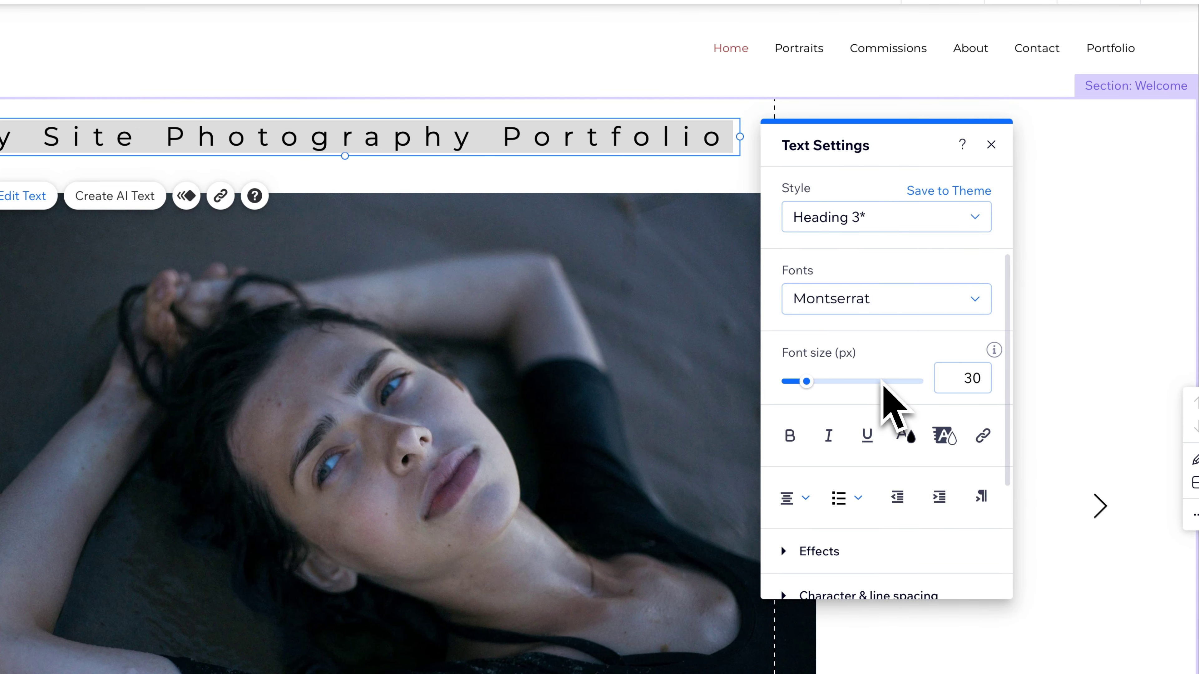
click(789, 436)
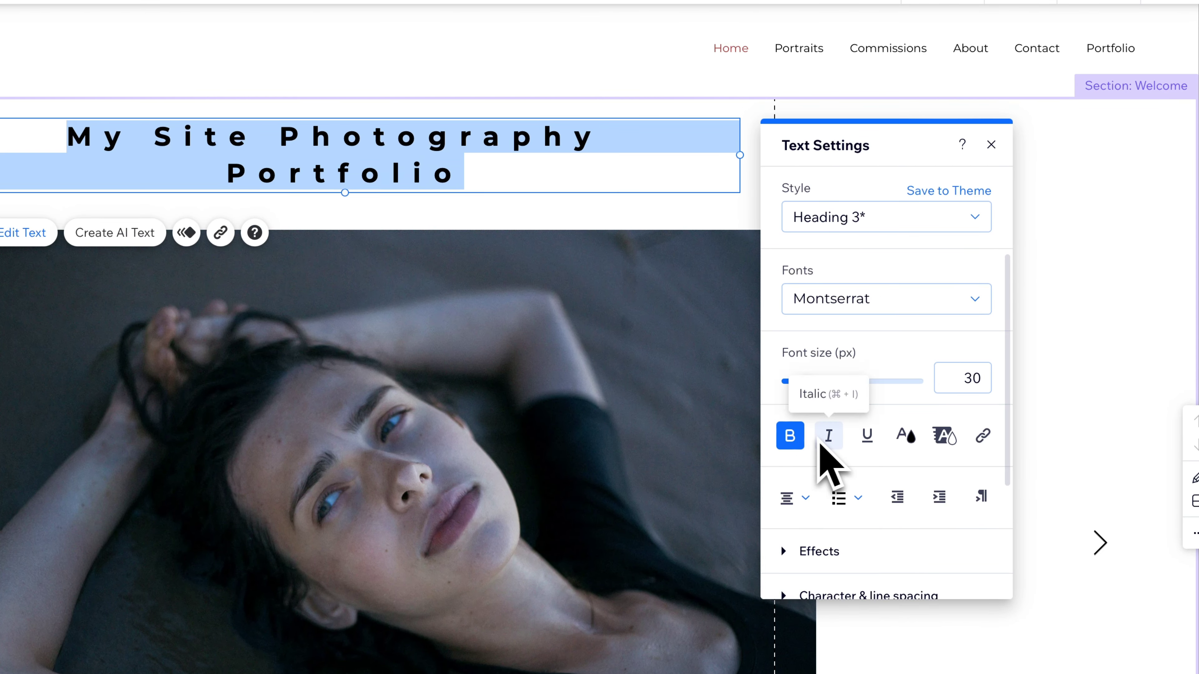
click(790, 435)
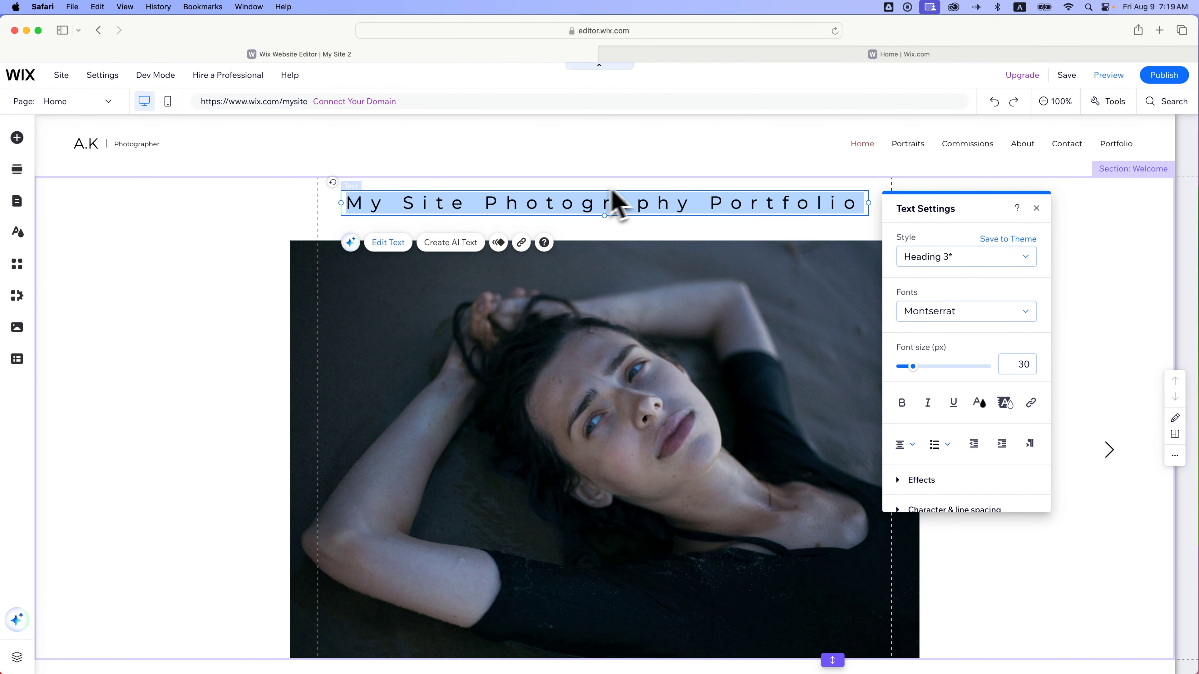
Select the Pro Gallery and review its four portrait photos in Manage Media
click(632, 183)
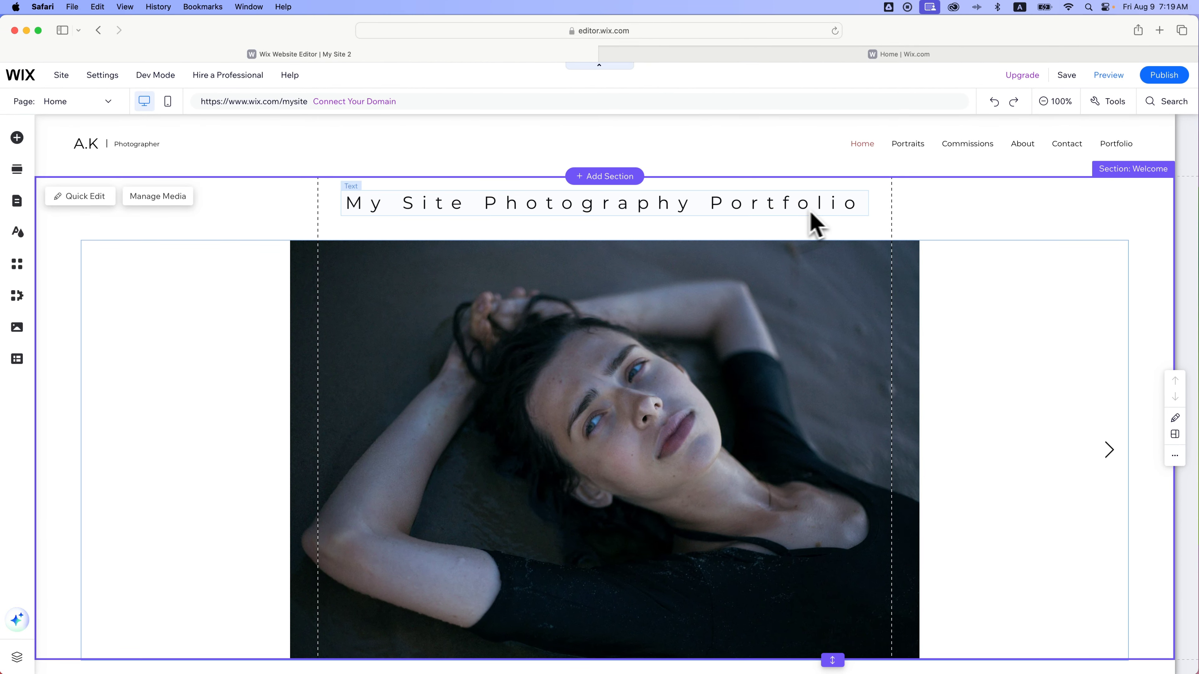
click(824, 214)
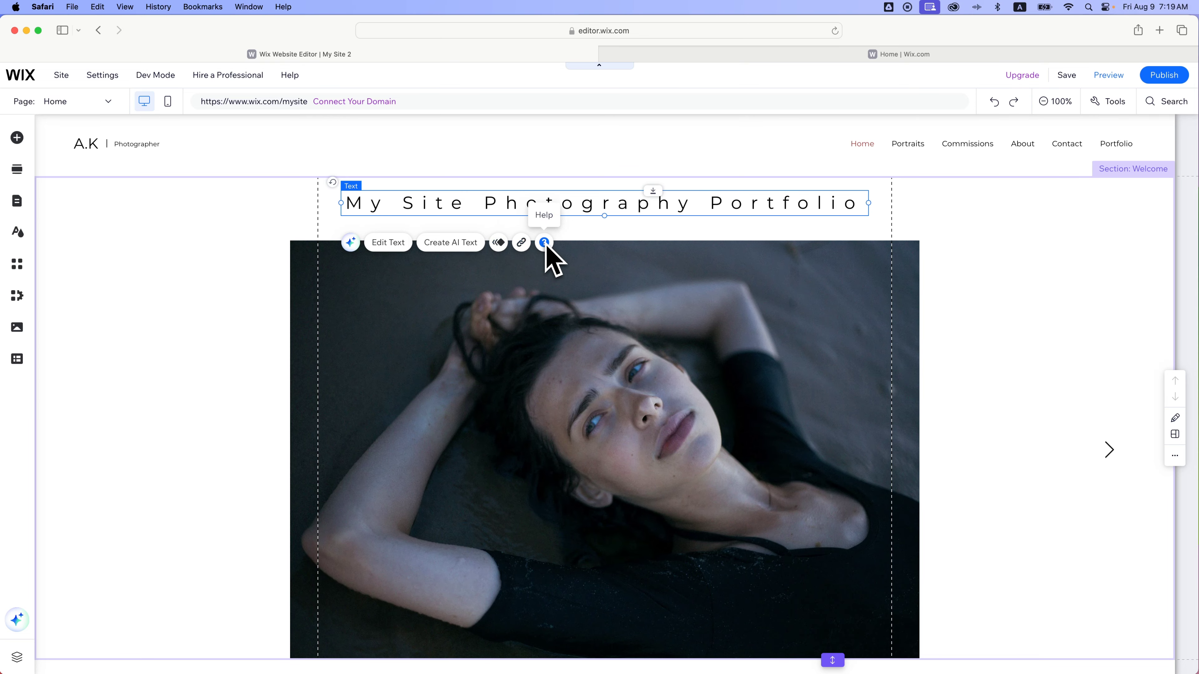
click(612, 280)
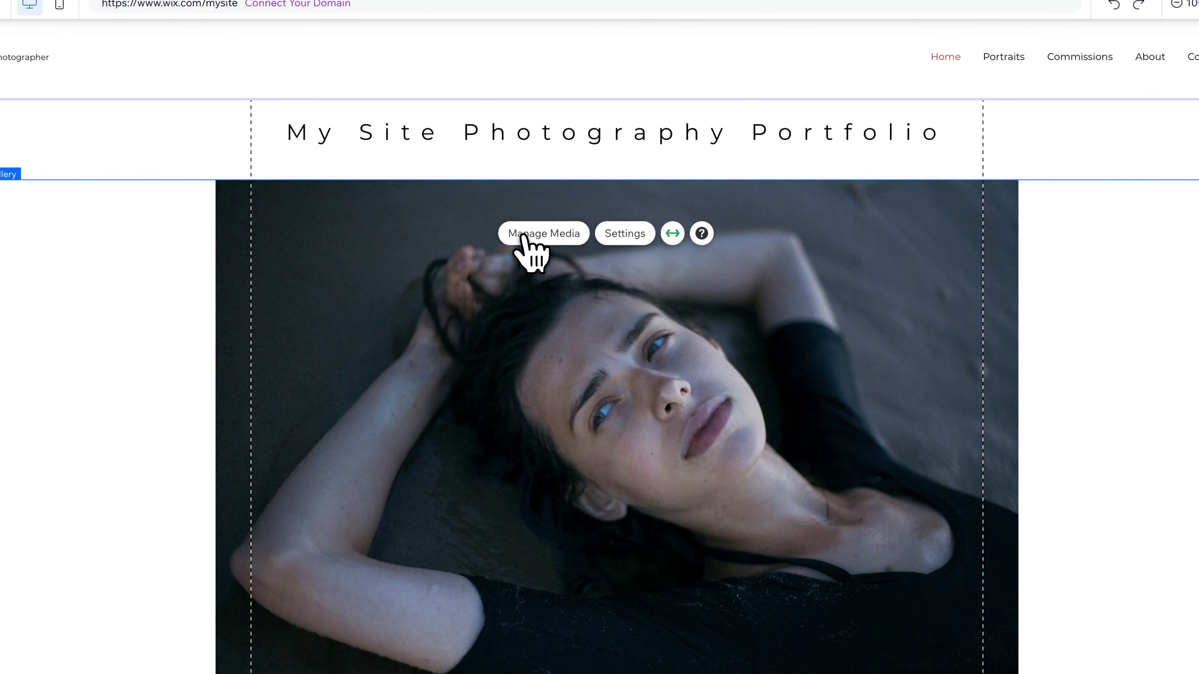
click(531, 284)
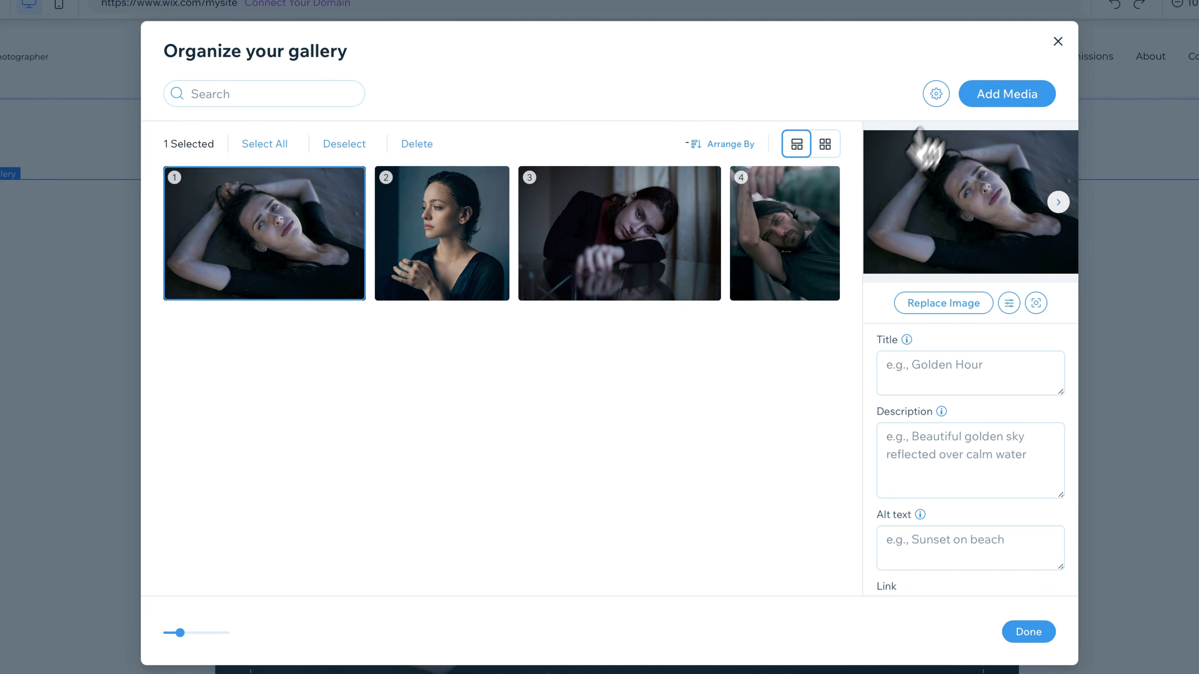
click(1058, 41)
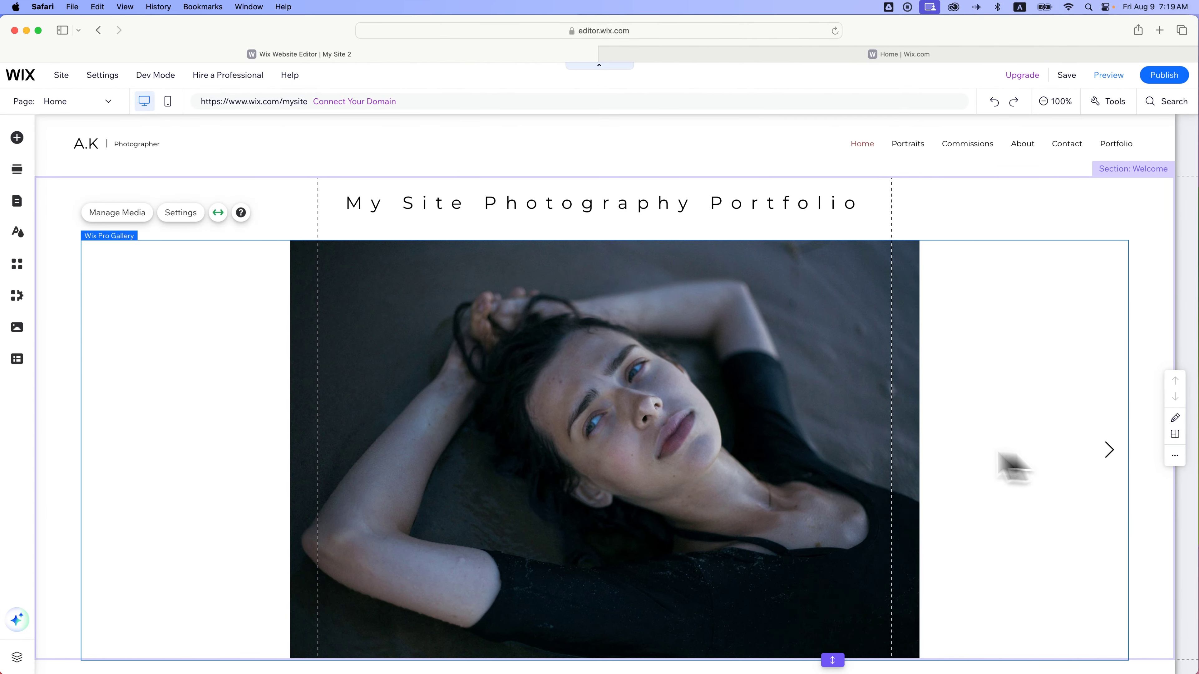
Set the gallery layout to Slide show after trying Grid
click(181, 213)
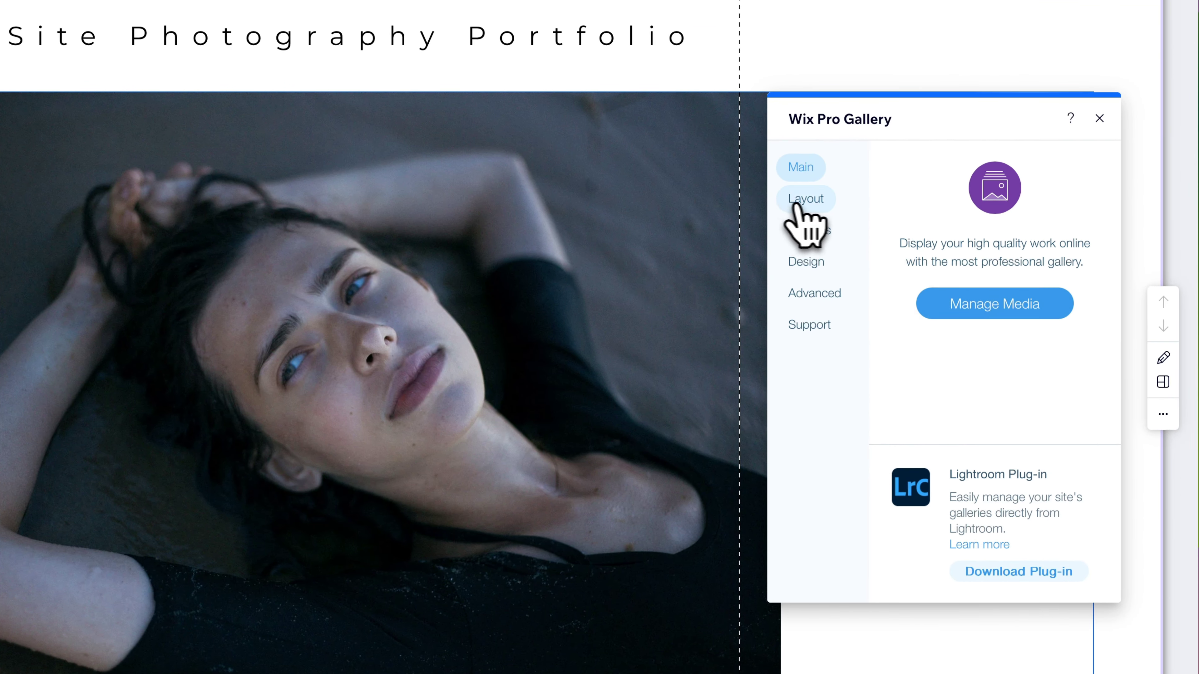
click(807, 200)
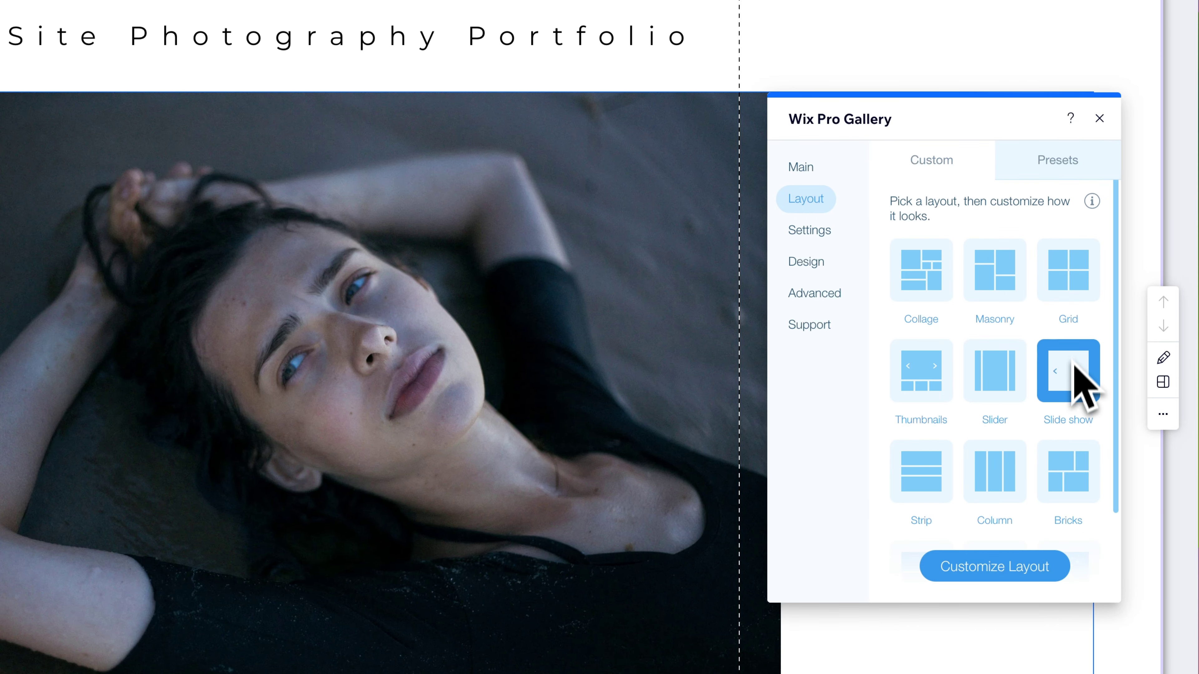
click(1072, 295)
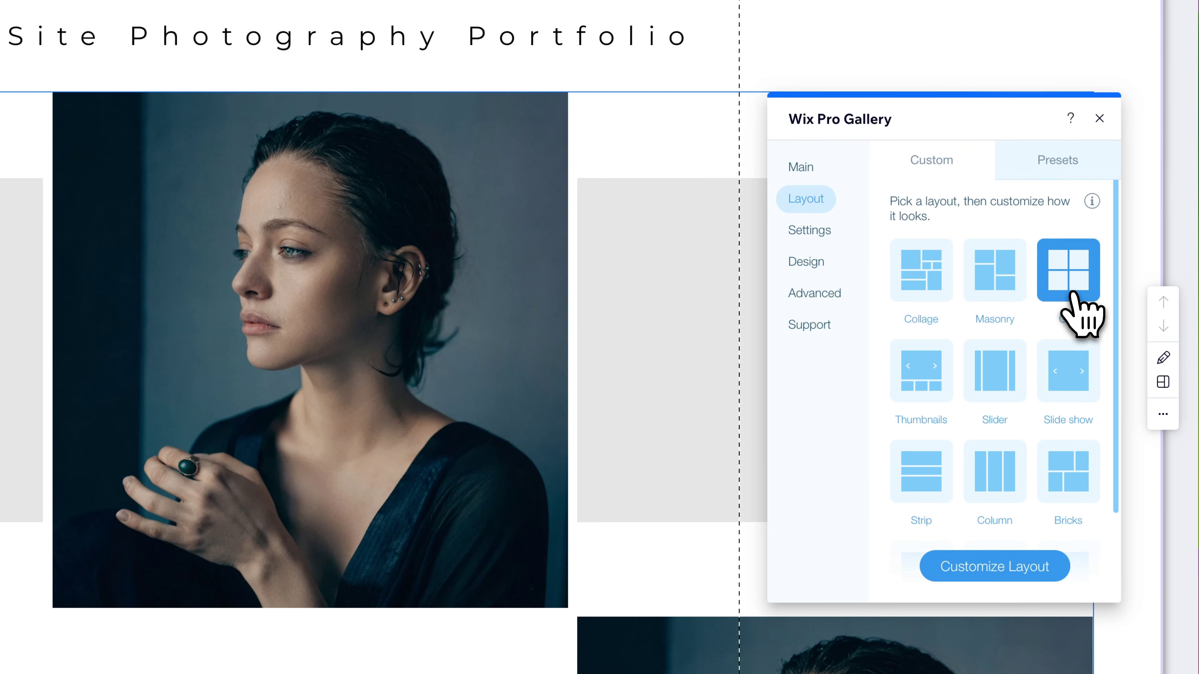
click(1068, 373)
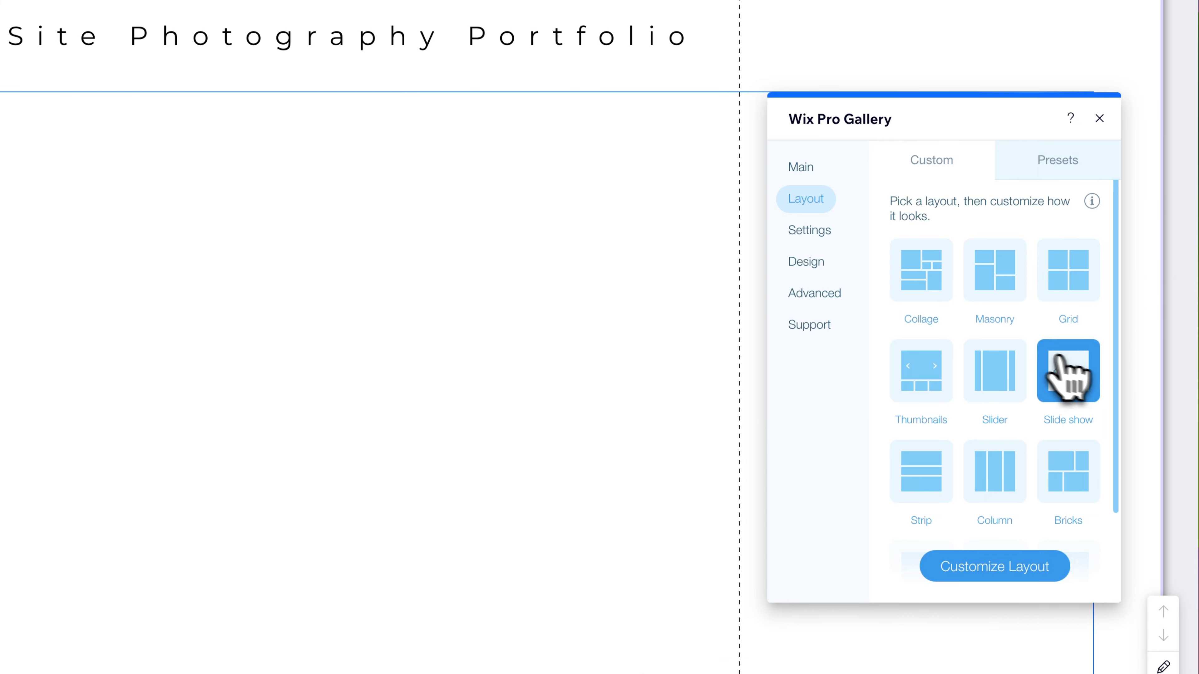
Make clicked photos Open in Expand Mode, glance at Design and Advanced, then close settings
click(823, 234)
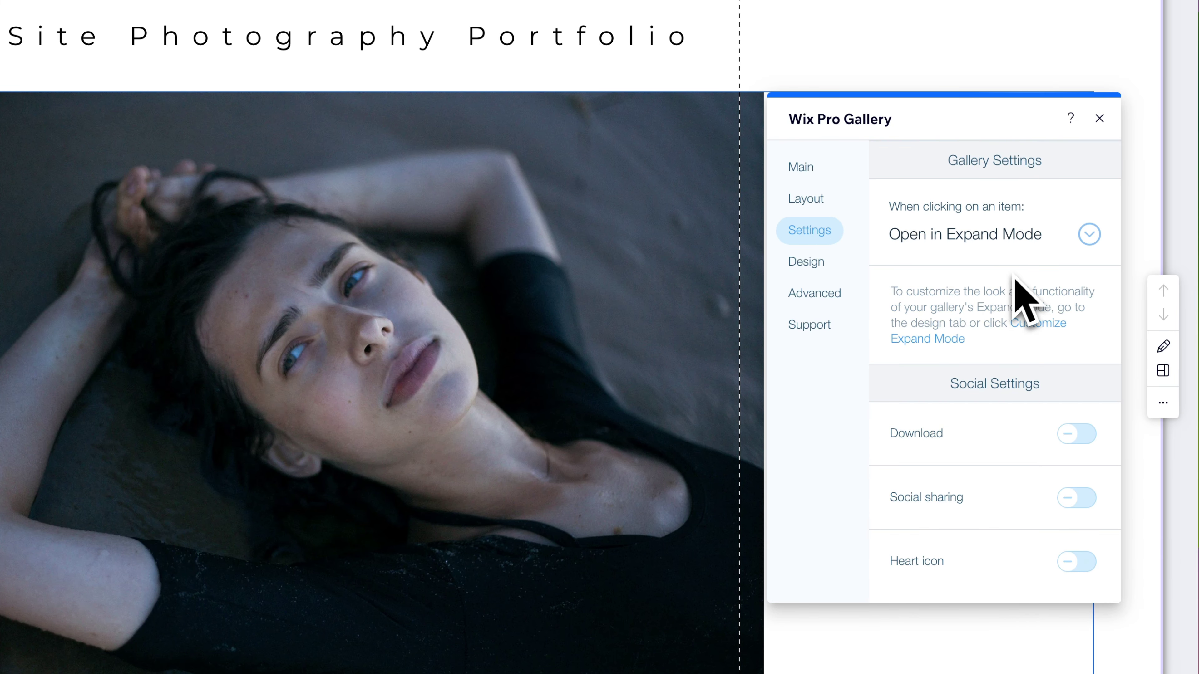
click(1086, 234)
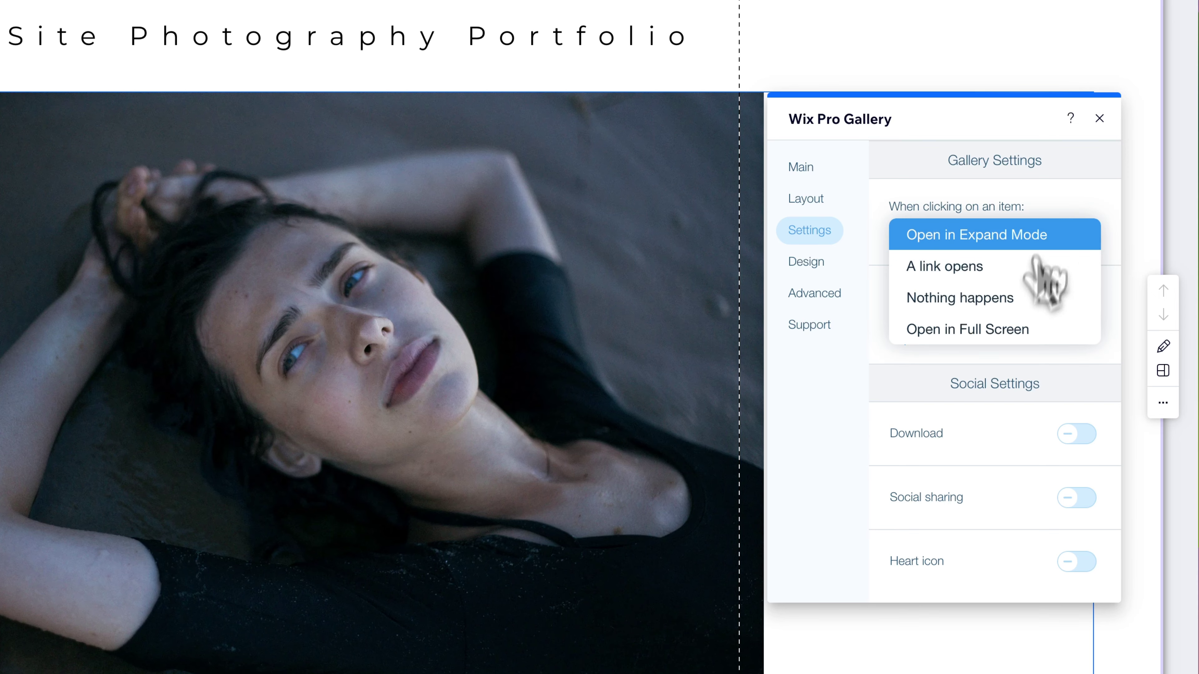
click(1071, 222)
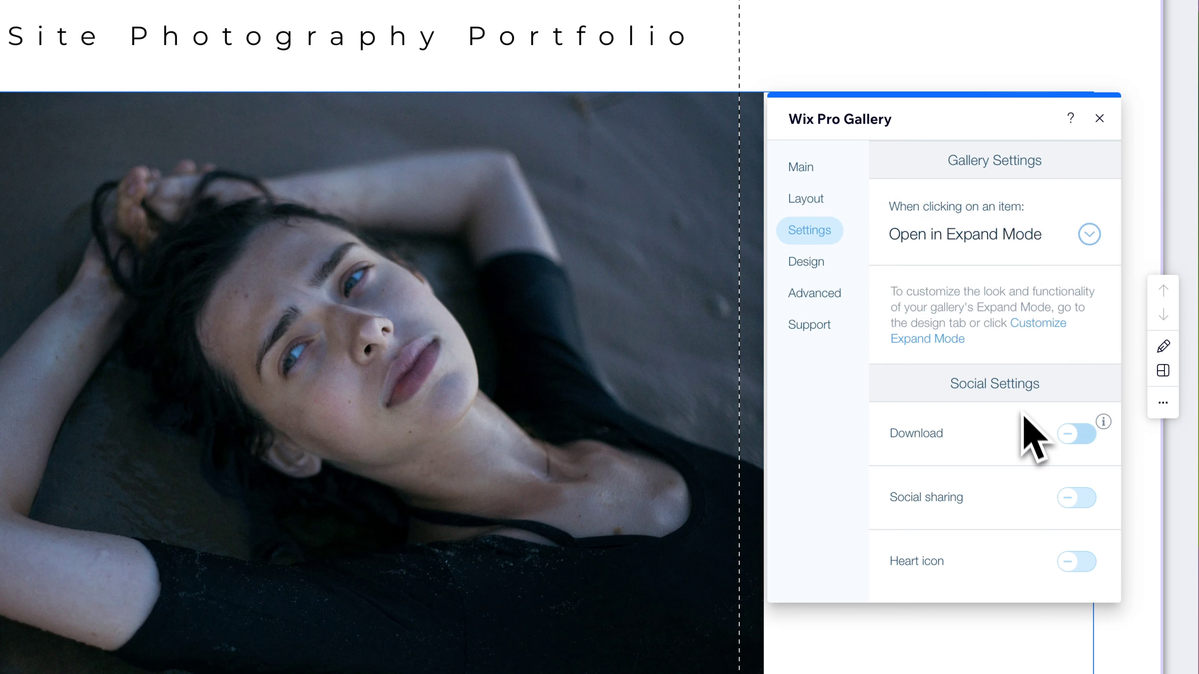
click(815, 270)
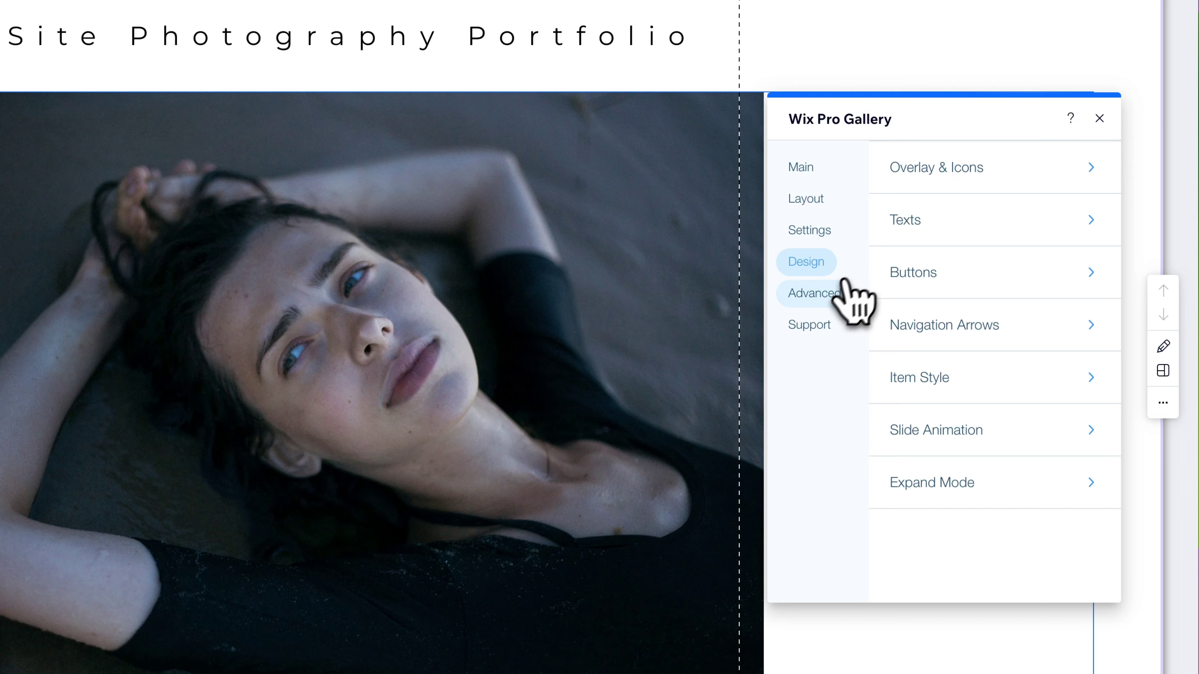
click(830, 295)
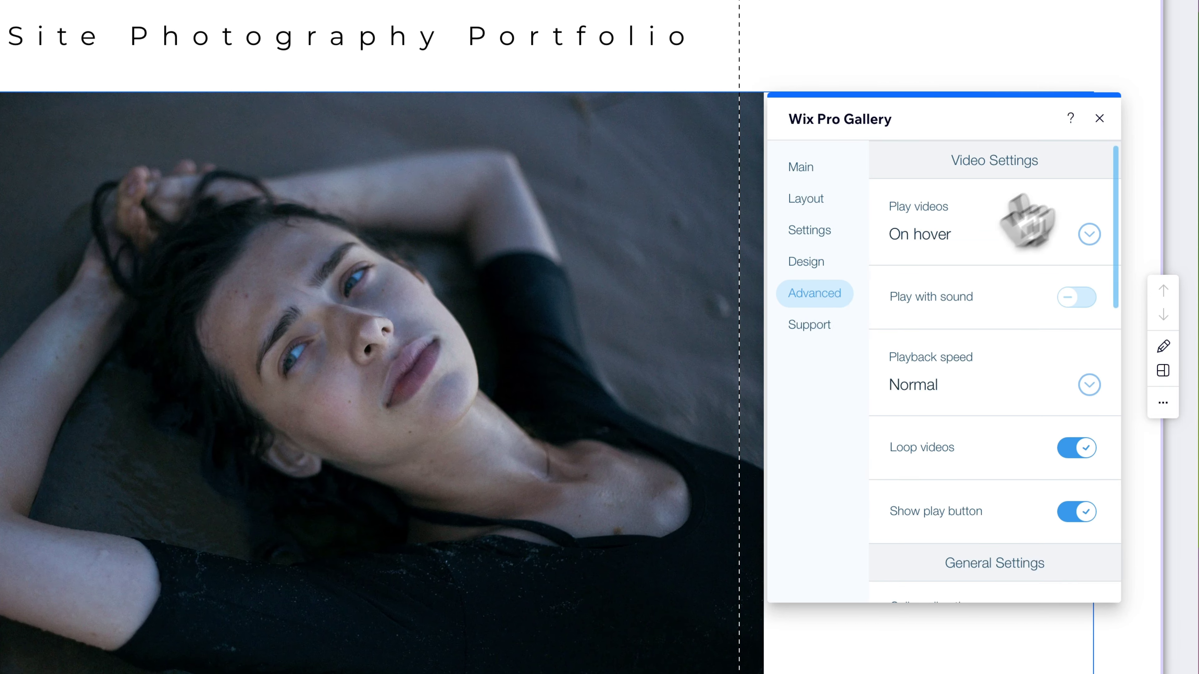
click(1099, 118)
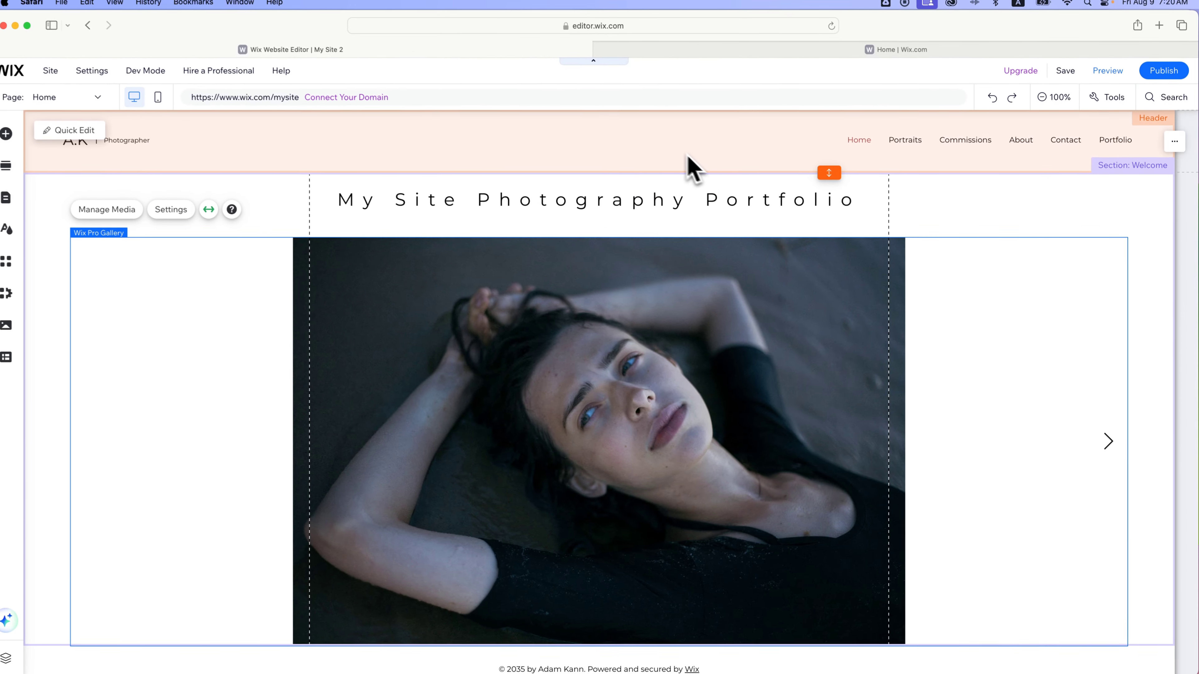
click(637, 163)
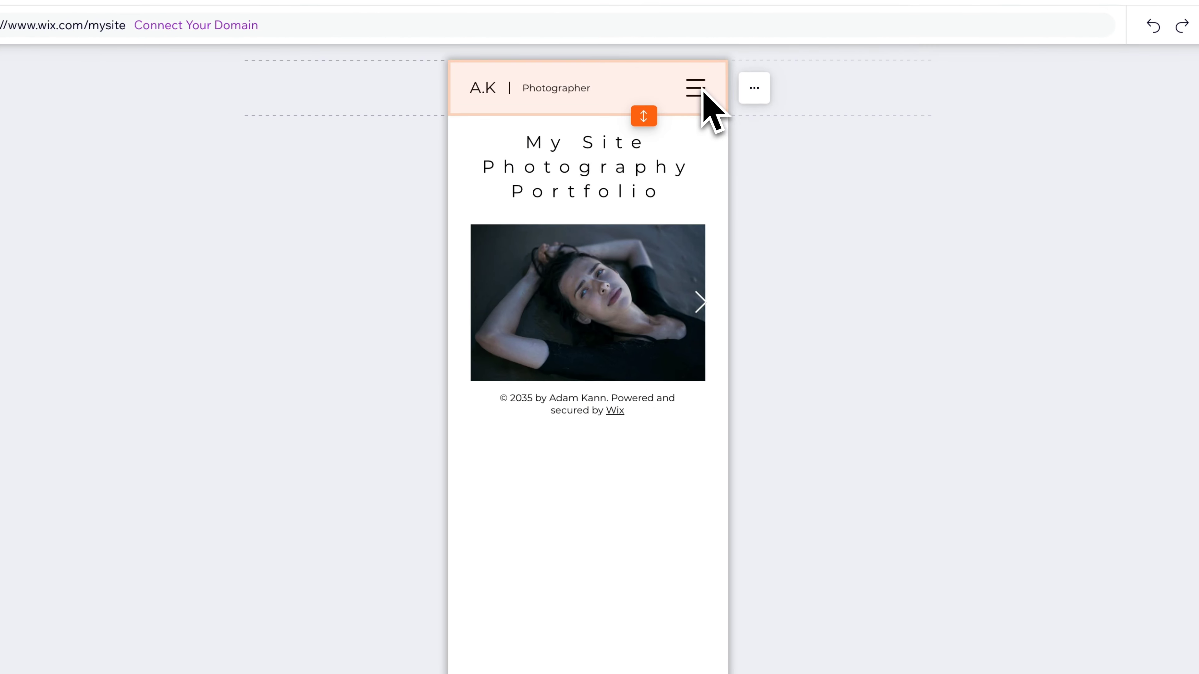
click(706, 109)
click(700, 98)
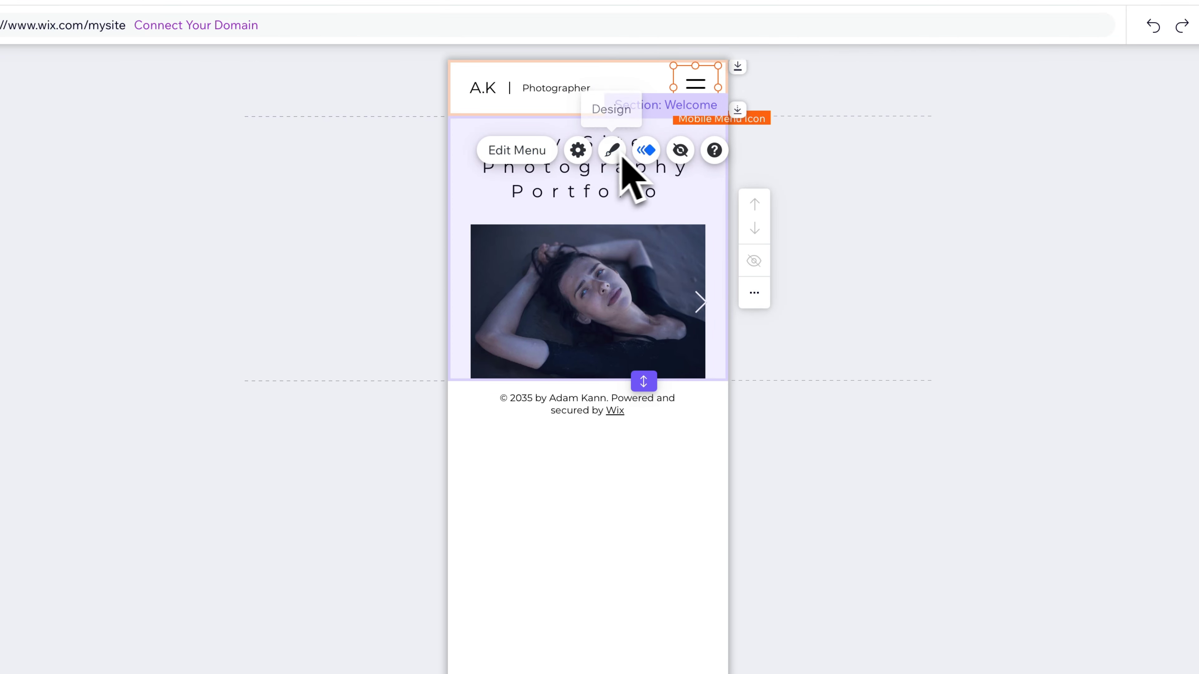
click(717, 107)
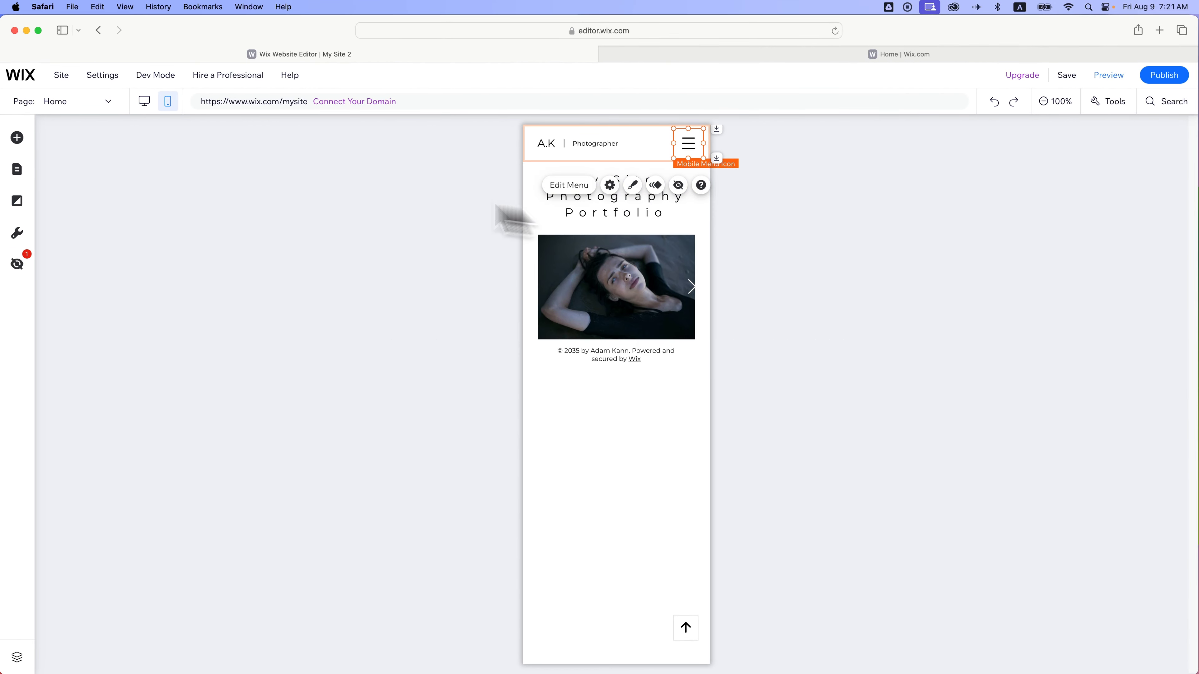
click(146, 101)
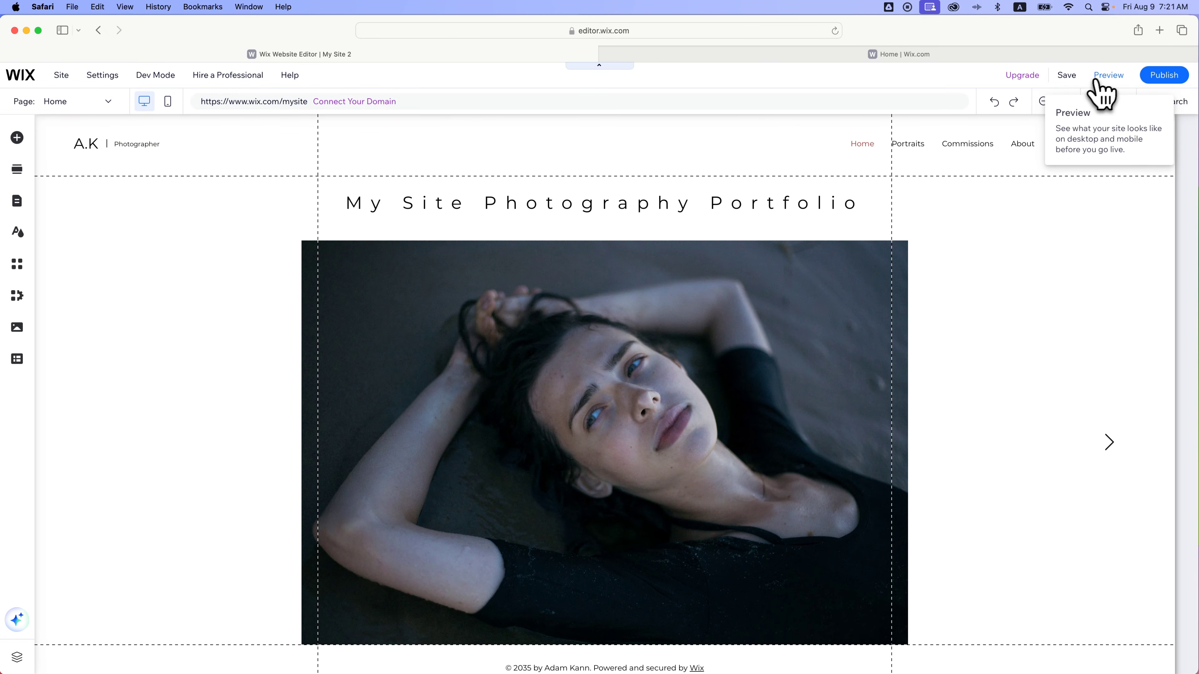
Preview the site and advance the slideshow two photos to the bearded man's portrait
click(1109, 80)
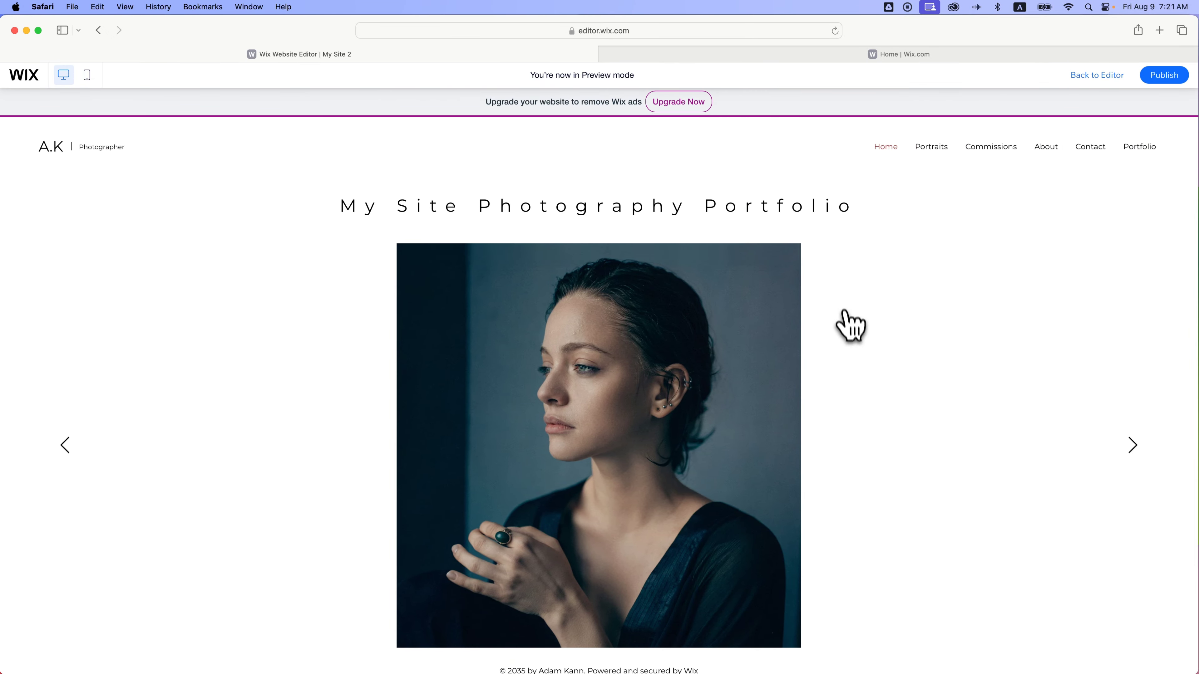
click(1131, 445)
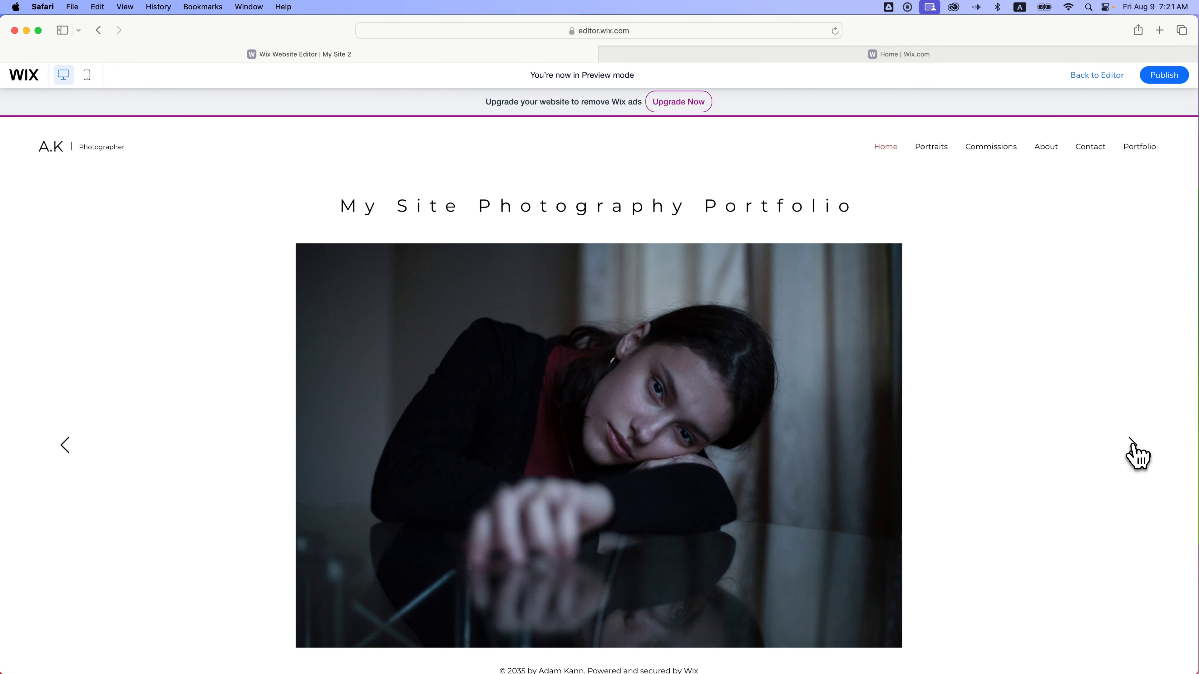
click(1135, 446)
scroll(918, 250, down, 1)
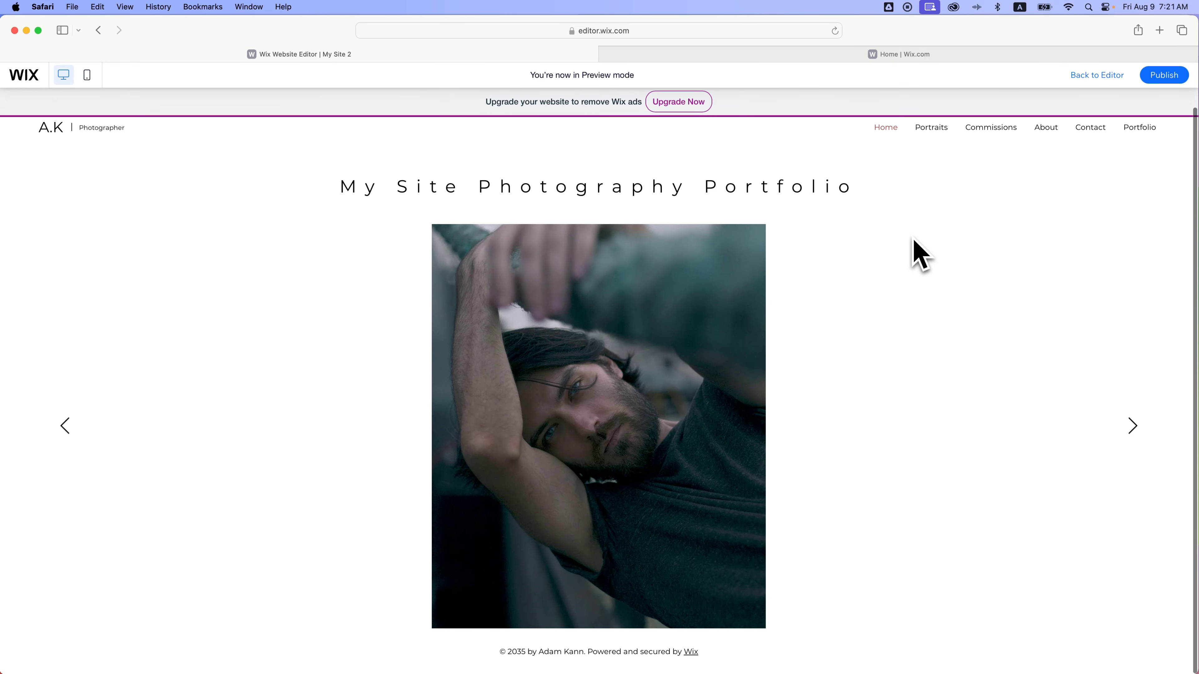